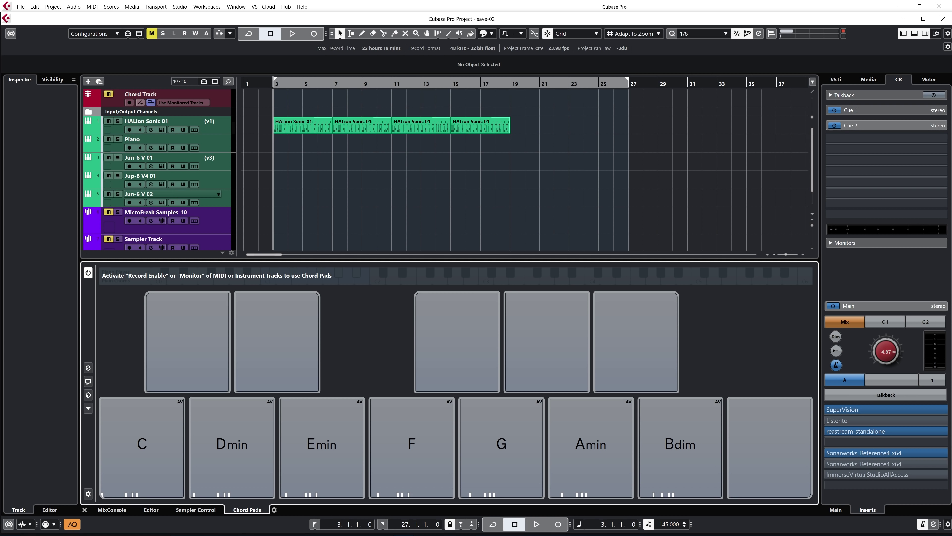
# Step: Select the Piano track to activate the chord pads, and turn the on-screen keyboard on and off again
pyautogui.hotkey('alt', 'k')
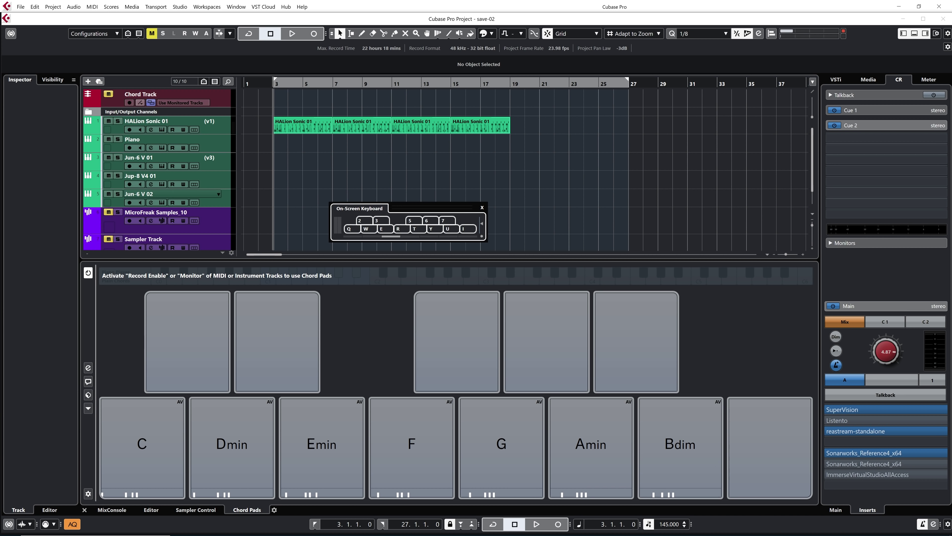
pyautogui.moveTo(182, 448)
pyautogui.click(914, 34)
pyautogui.click(914, 34)
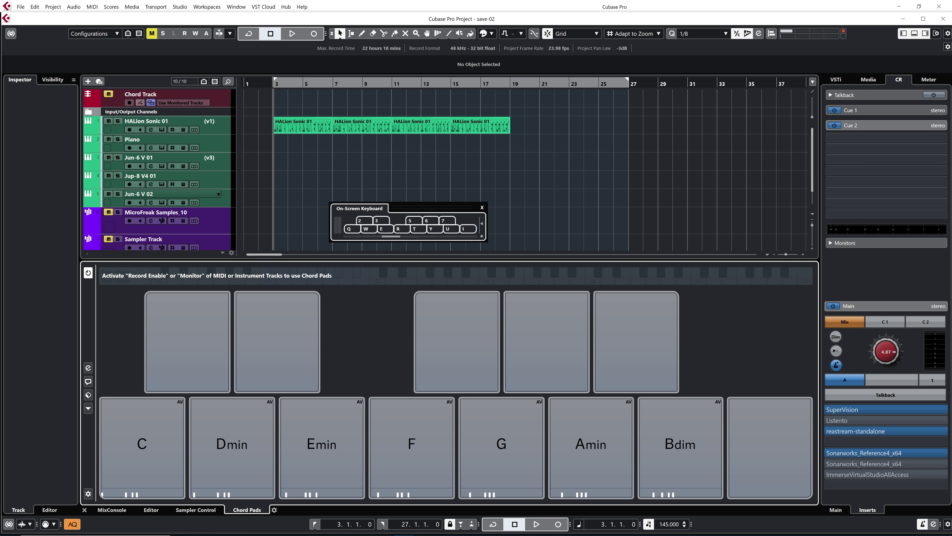
pyautogui.click(168, 140)
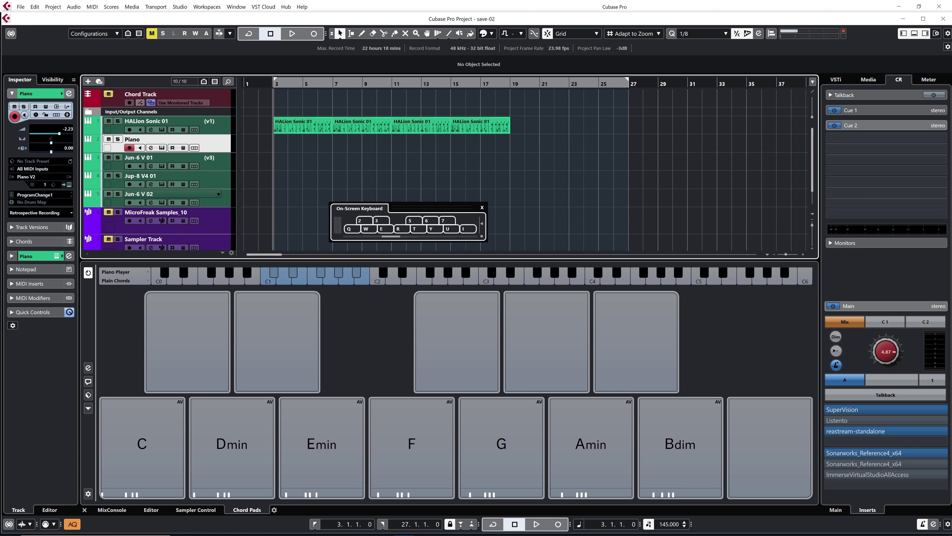
pyautogui.hotkey('alt', 'k')
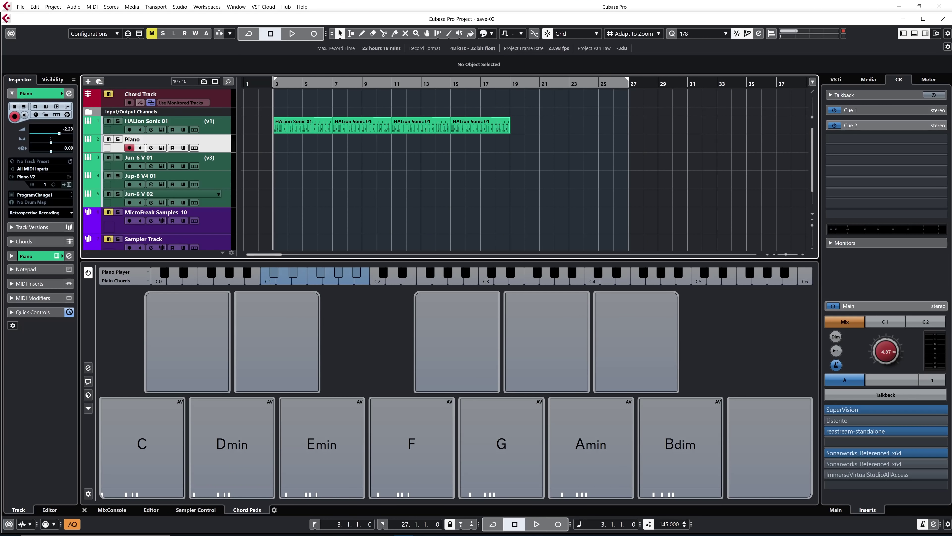
# Step: Load the Minor Scale Key D preset into the chord pads
pyautogui.moveTo(88, 394)
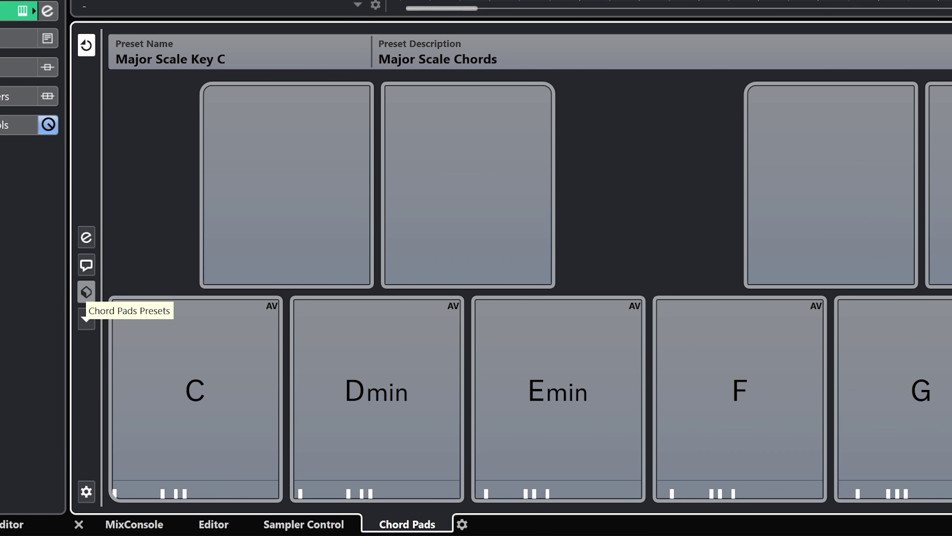
pyautogui.click(87, 292)
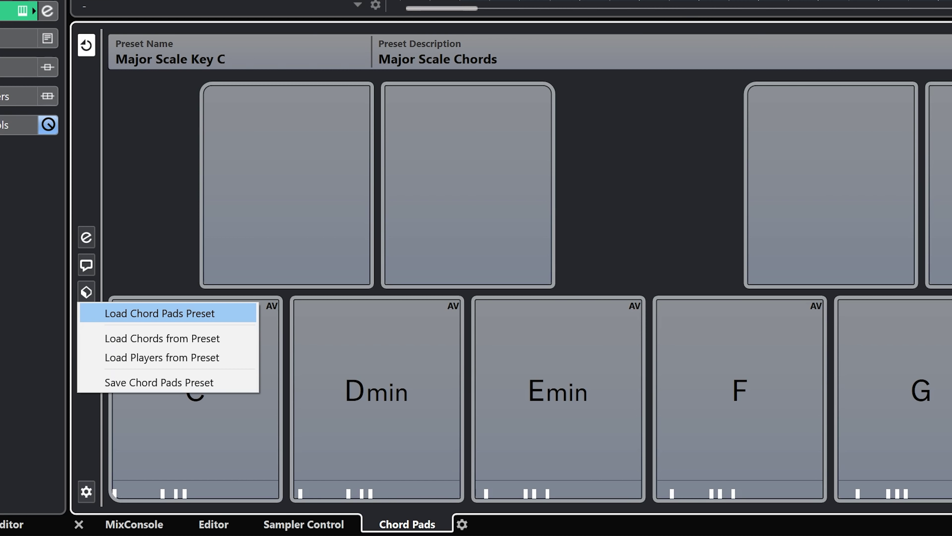
pyautogui.click(161, 313)
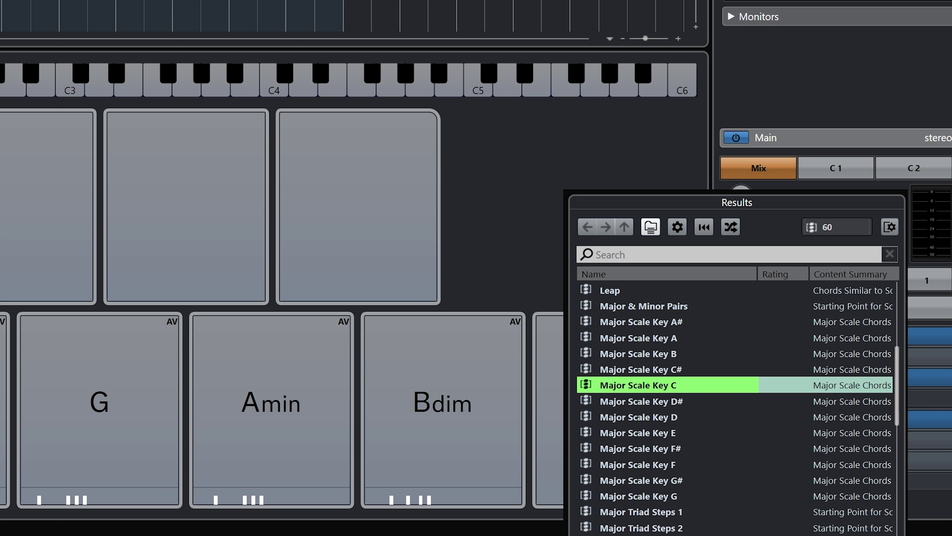
pyautogui.scroll(-2, 735, 409)
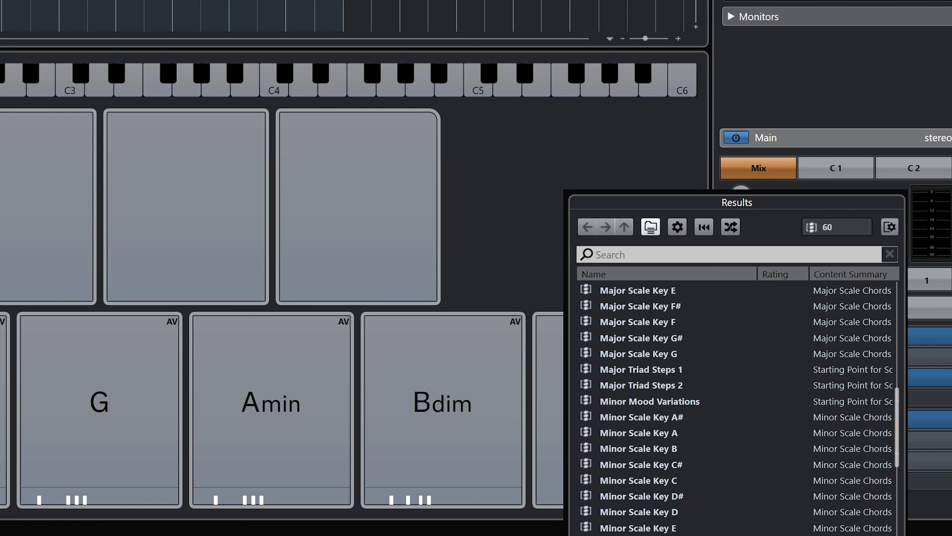
pyautogui.scroll(-1, 735, 409)
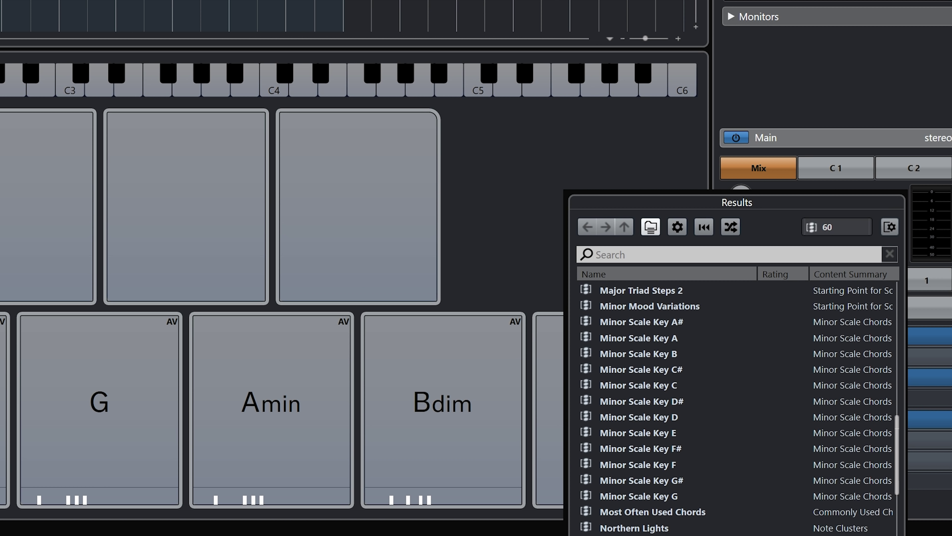
pyautogui.doubleClick(637, 416)
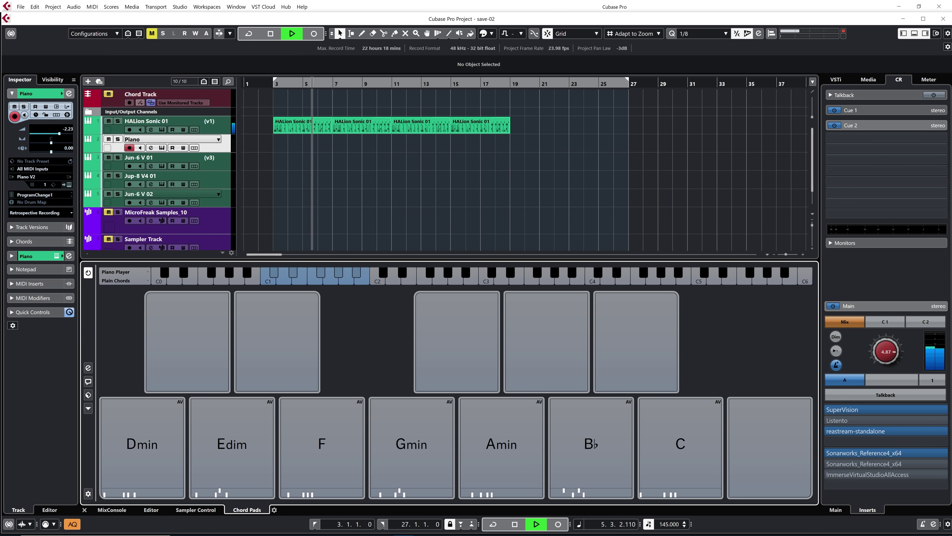
# Step: Stop playback and inspect the drum kit loaded in the HALion Sonic 01 track's instrument
pyautogui.press('space')
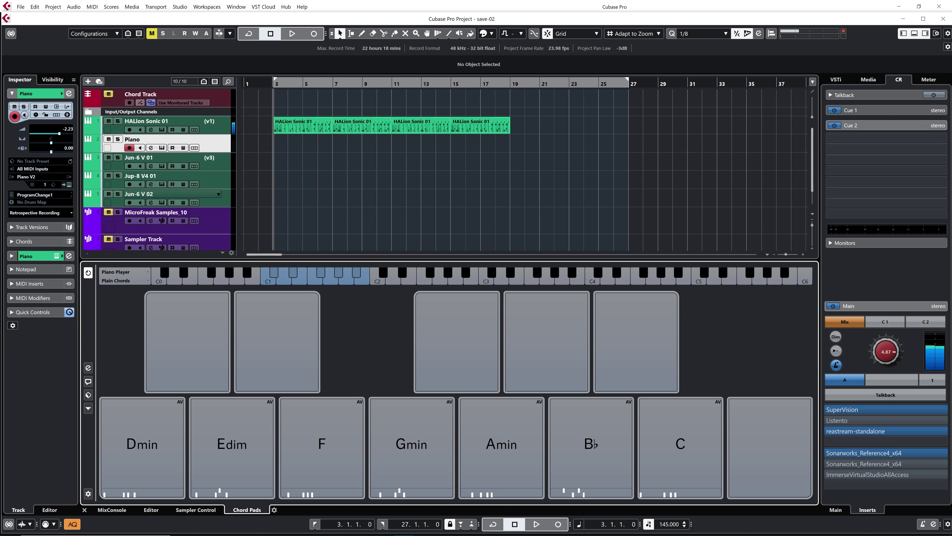
pyautogui.click(167, 121)
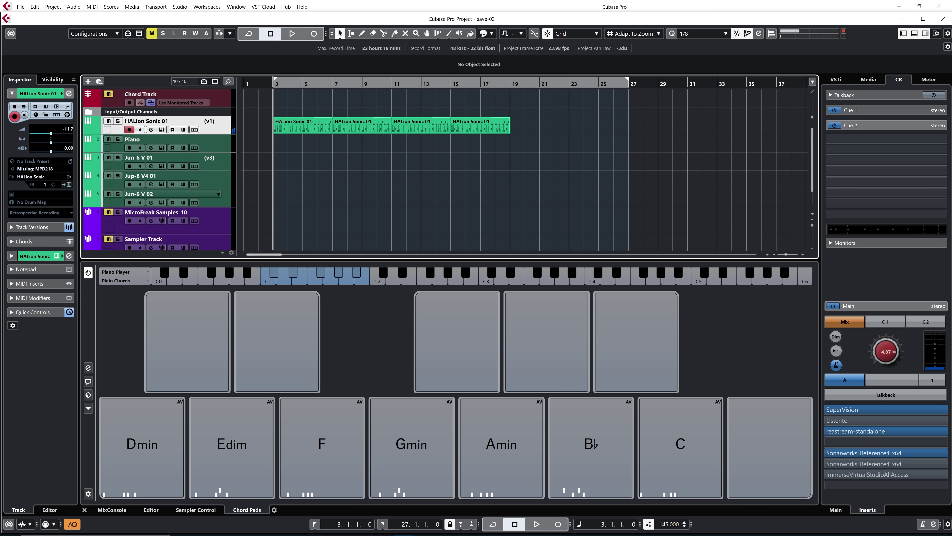
pyautogui.click(162, 129)
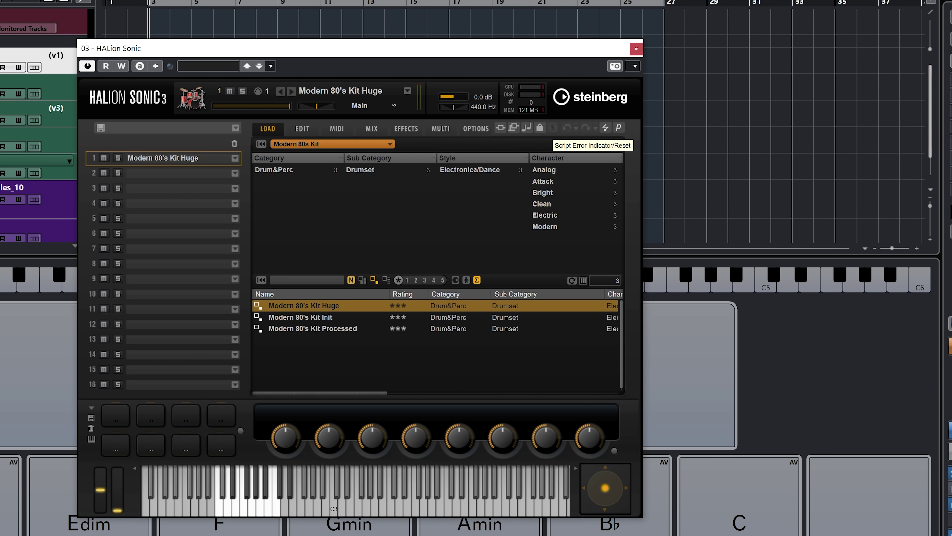
pyautogui.hotkey('ctrl', 'w')
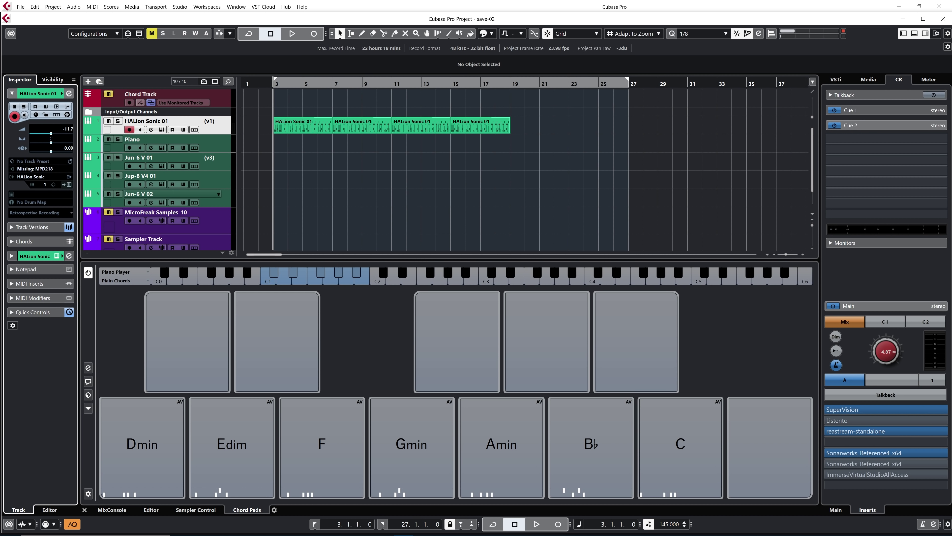
# Step: Play the drum pattern with the Piano track selected to try the chord pads over it, and stop playback
pyautogui.press('space')
pyautogui.press('Down')
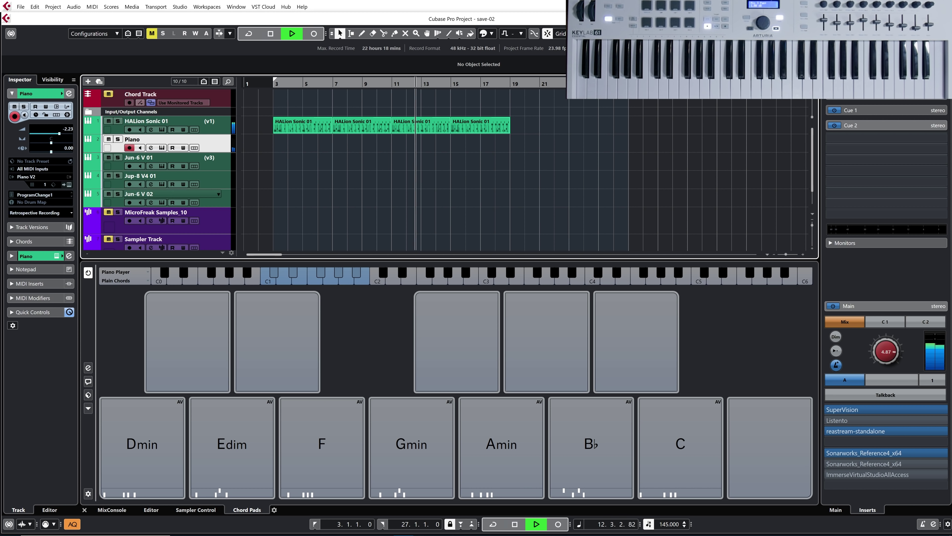
pyautogui.press('space')
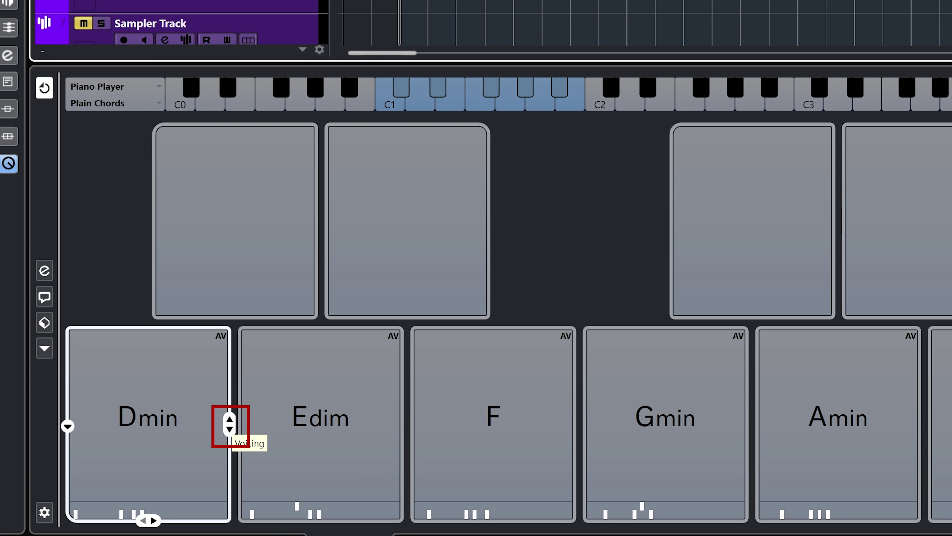
# Step: Cycle the Dmin pad through different voicings and adjust its tensions
pyautogui.click(226, 428)
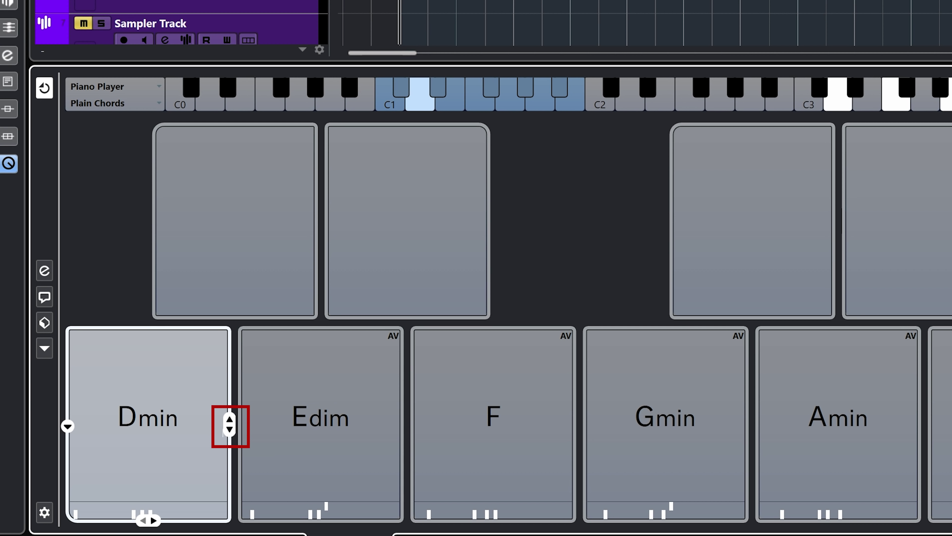
pyautogui.click(226, 427)
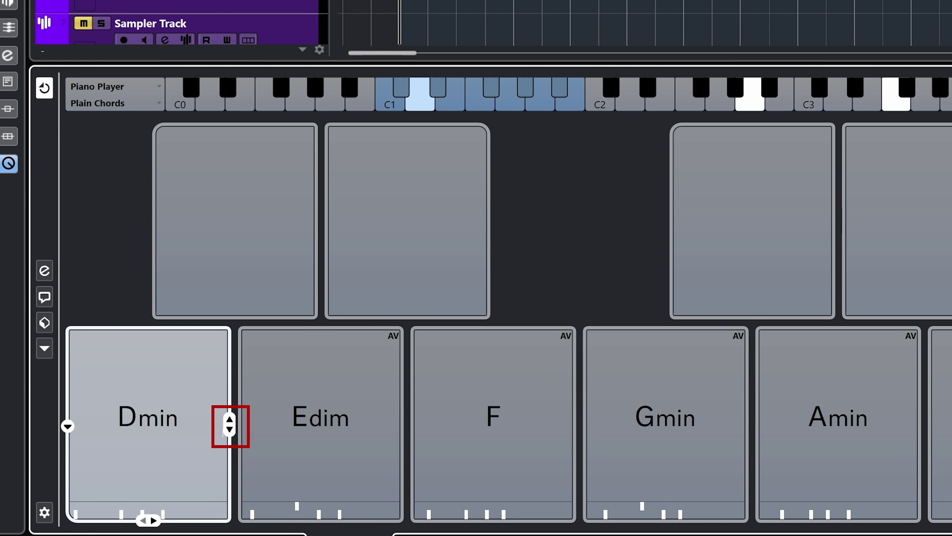
pyautogui.click(229, 426)
pyautogui.click(229, 425)
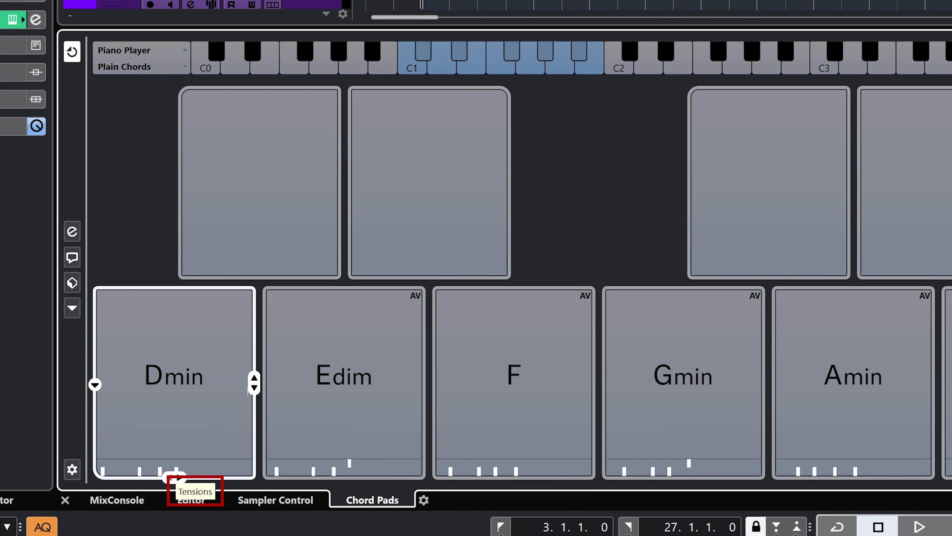
pyautogui.moveTo(175, 477); pyautogui.dragTo(175, 475)
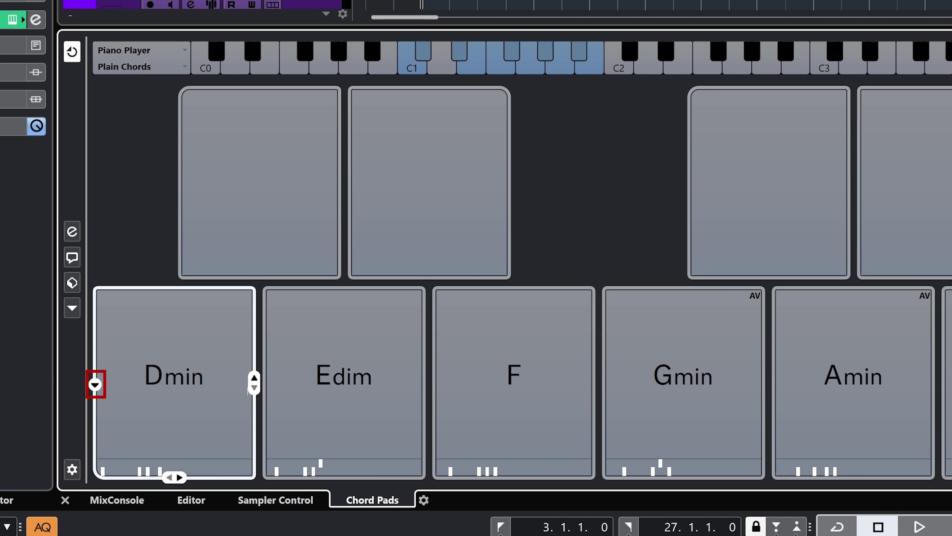
# Step: Check the Dmin pad's chord editor without changing the chord, and lock all chord pads
pyautogui.click(95, 384)
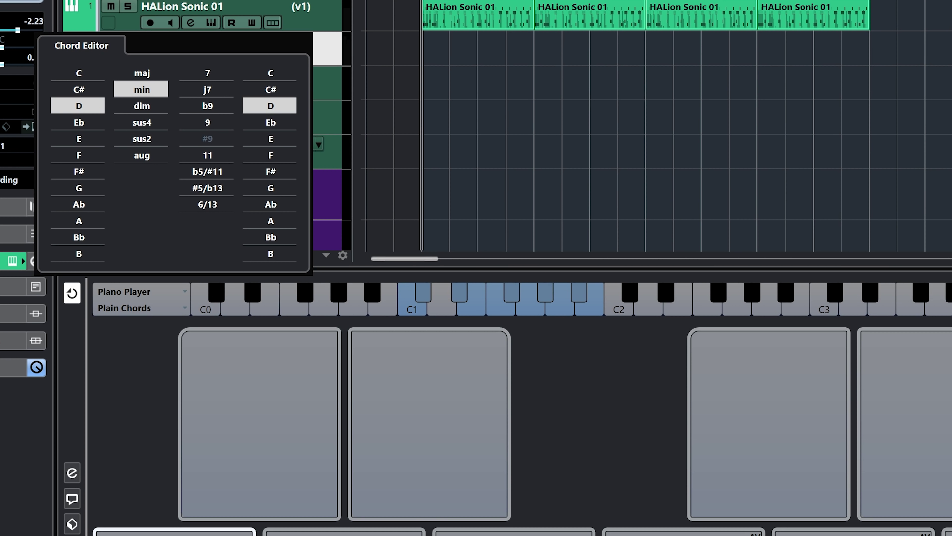
pyautogui.press('Escape')
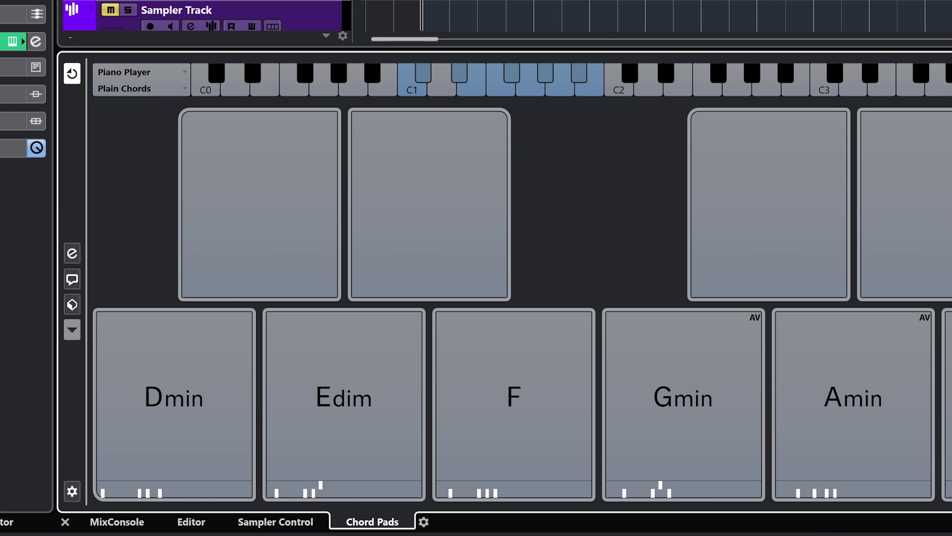
pyautogui.click(72, 330)
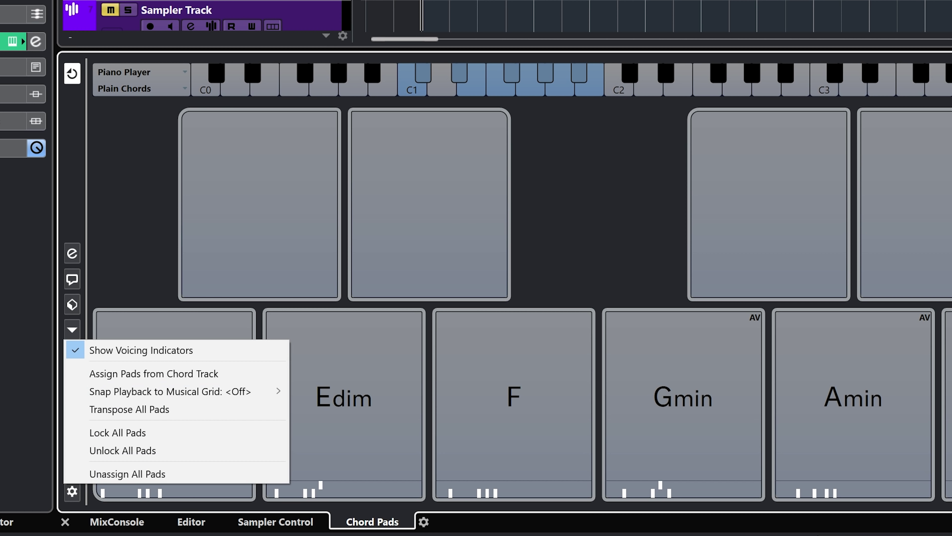
pyautogui.click(118, 432)
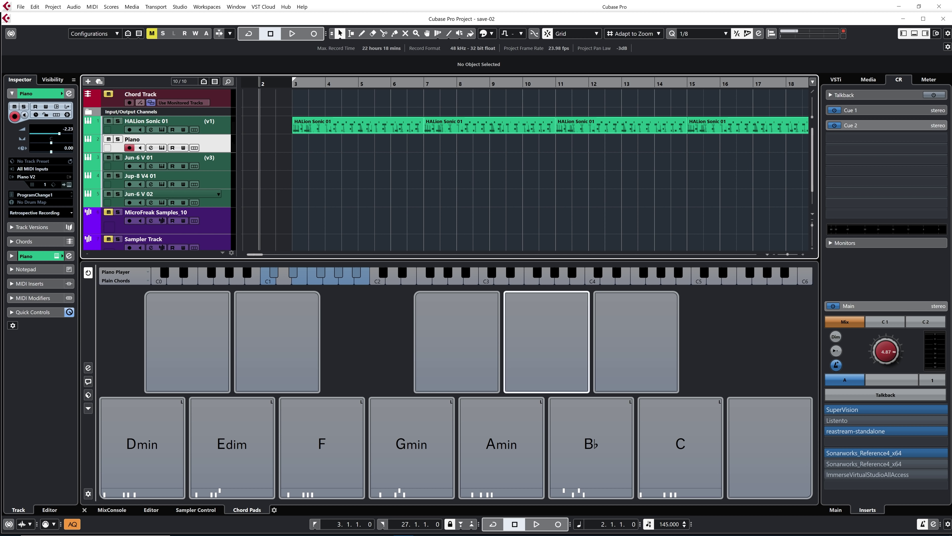
# Step: Place the B♭ pad's chord at bar 3, the C chord at bar 4 and the Dmin chord after them on the Piano track
pyautogui.moveTo(579, 435); pyautogui.dragTo(300, 140)
pyautogui.moveTo(697, 458); pyautogui.dragTo(341, 143)
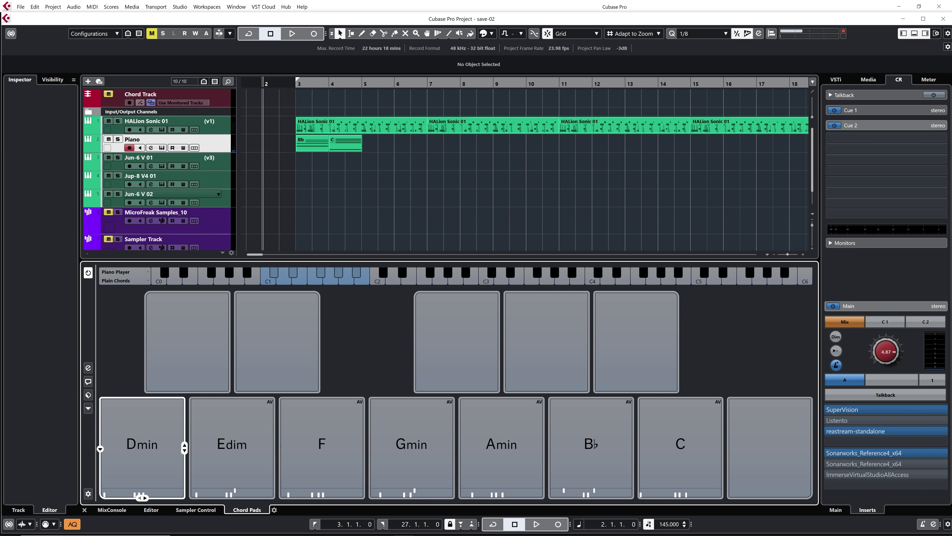
pyautogui.moveTo(142, 450); pyautogui.dragTo(410, 129)
# Step: Record a chord-pad performance onto the Piano track across bars 3 to 10 and stop recording
pyautogui.press('space')
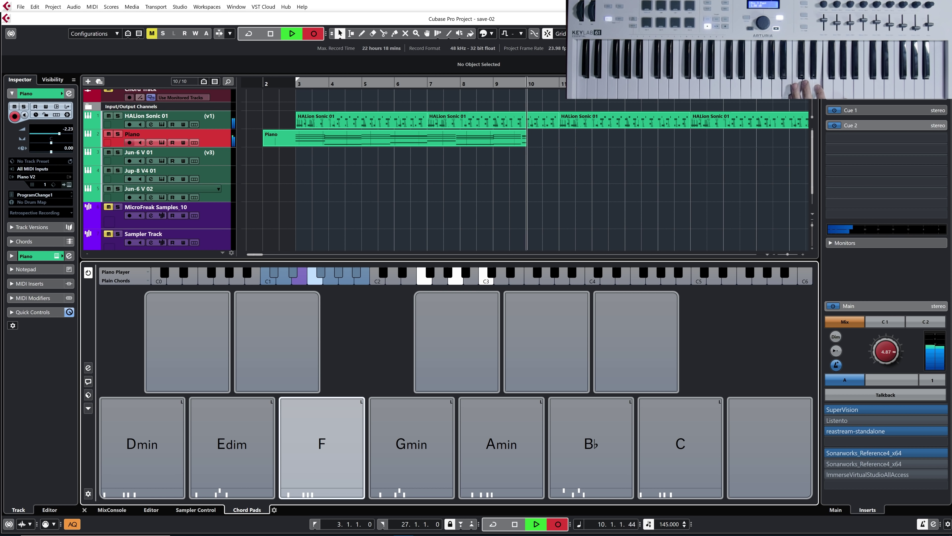
pyautogui.press('space')
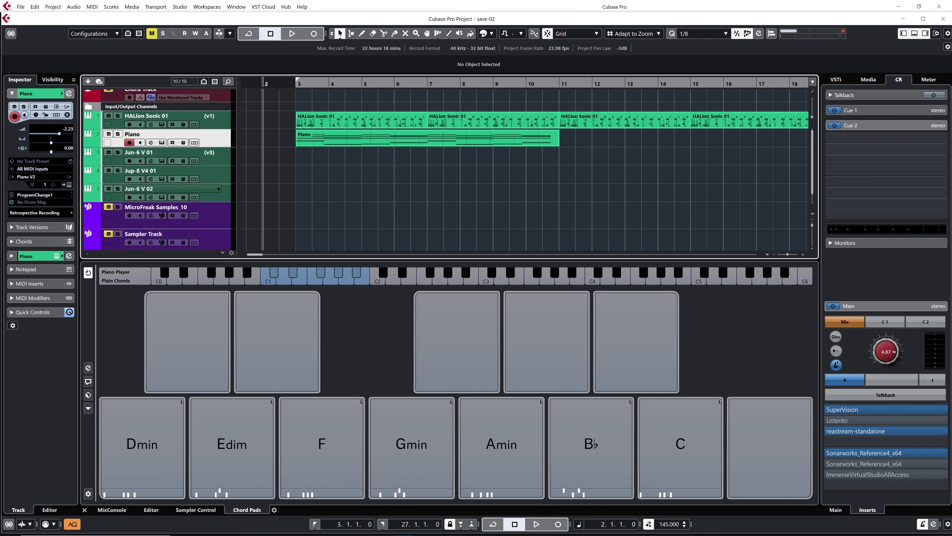
# Step: Load the chord pads presets Minor Scale Key C, Minor Scale Key B and Minor Scale Key A# one after another
pyautogui.click(88, 394)
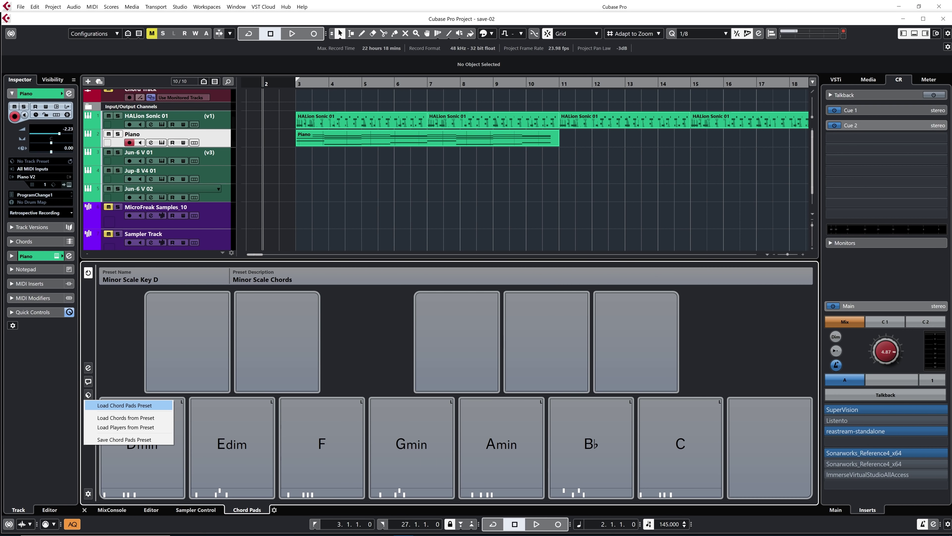
pyautogui.click(124, 405)
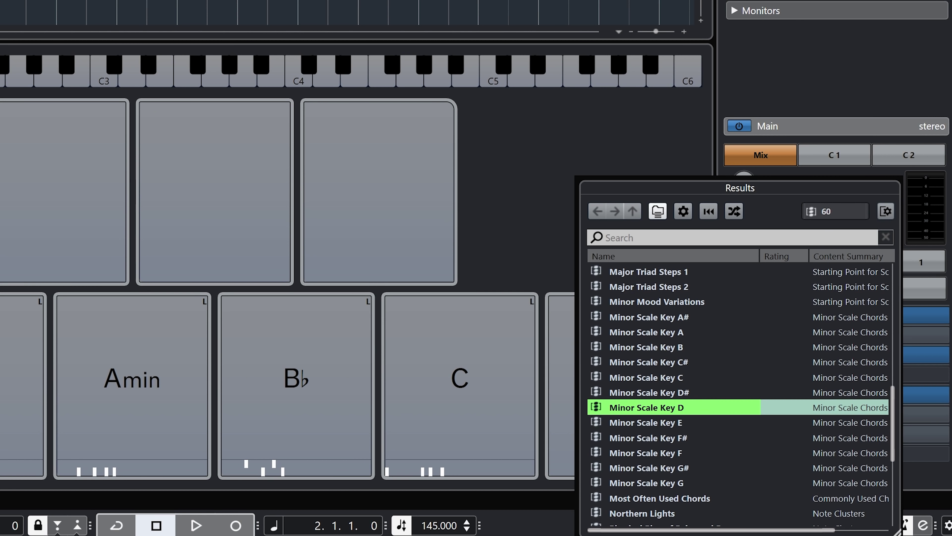
pyautogui.click(671, 377)
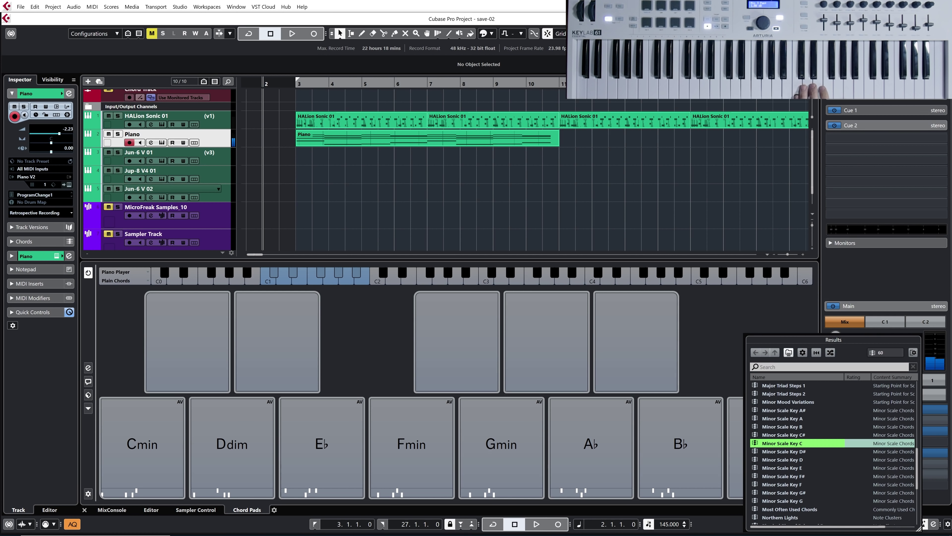
pyautogui.click(797, 426)
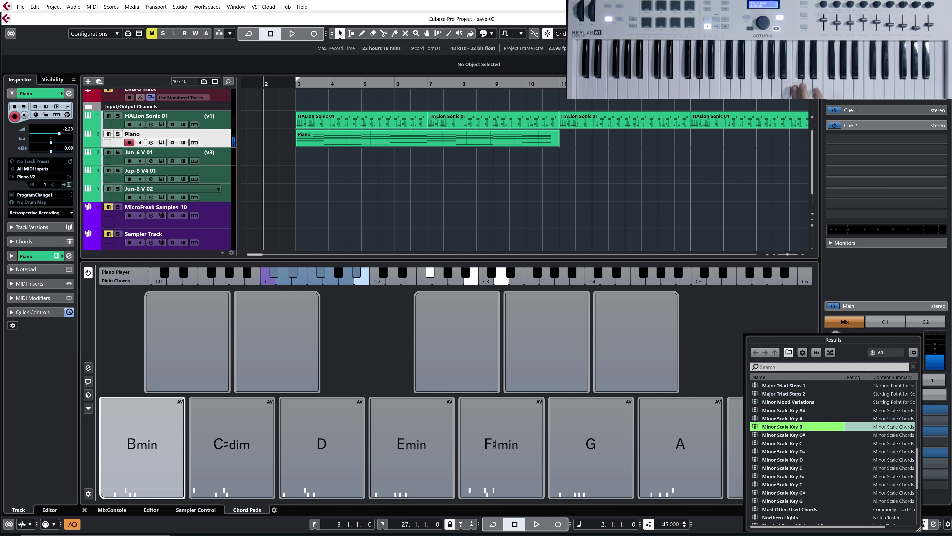
pyautogui.click(784, 410)
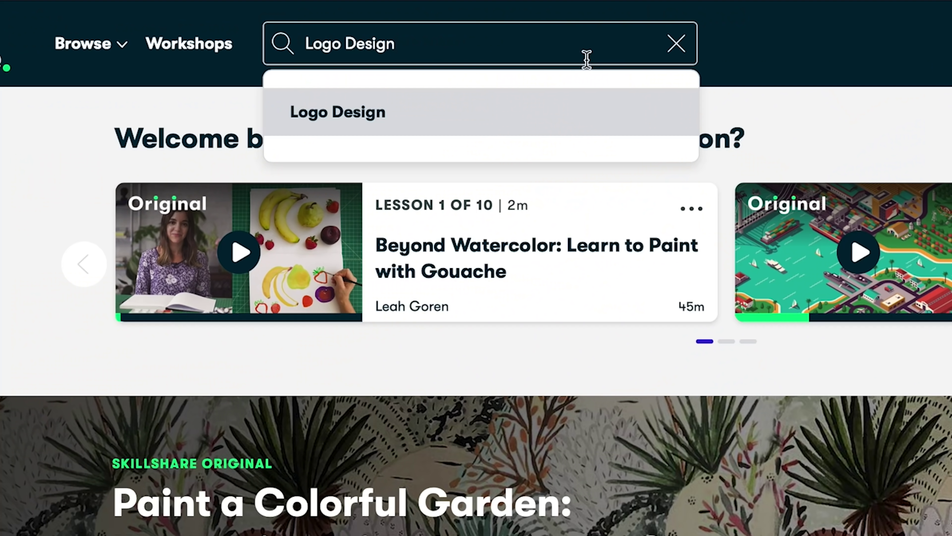
pyautogui.click(426, 119)
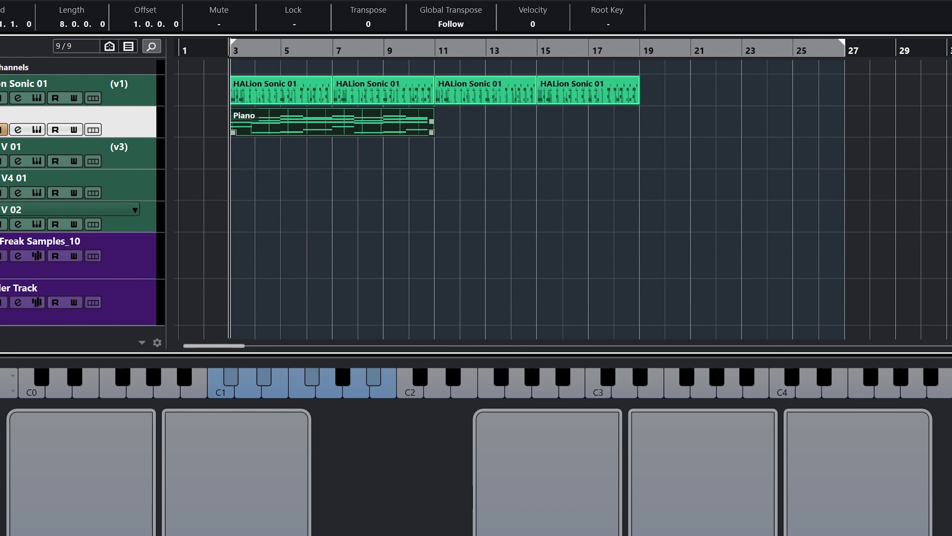
# Step: Create chord symbols from the recorded Piano part, keeping the default detection options
pyautogui.rightClick(292, 116)
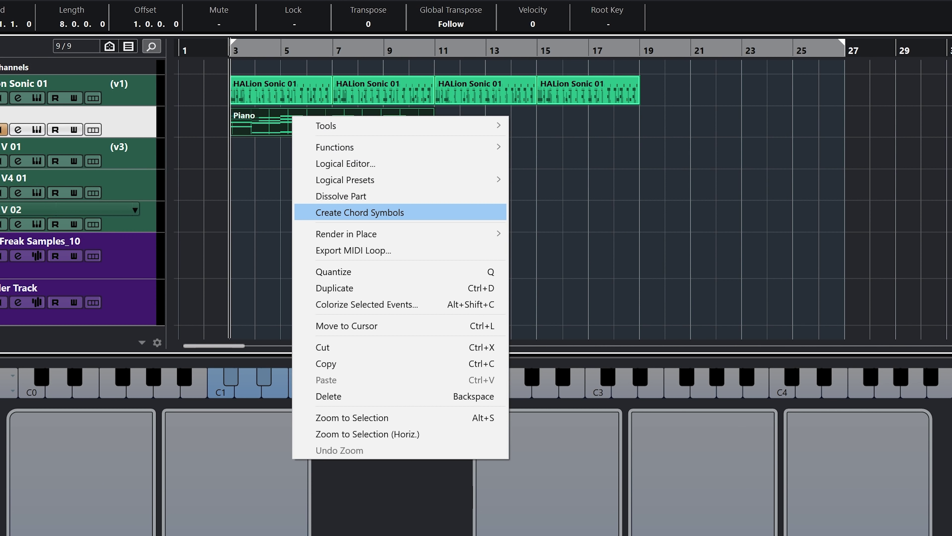
pyautogui.click(359, 212)
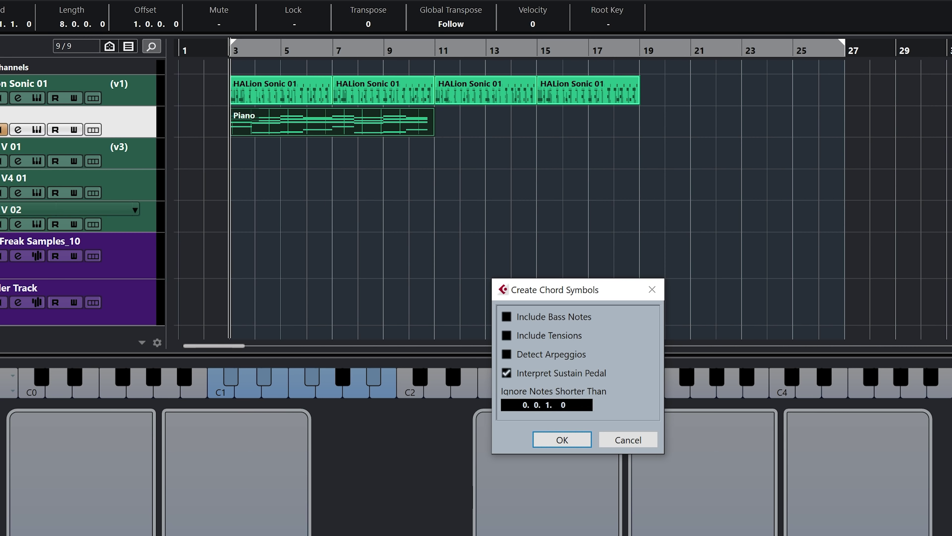
pyautogui.click(559, 438)
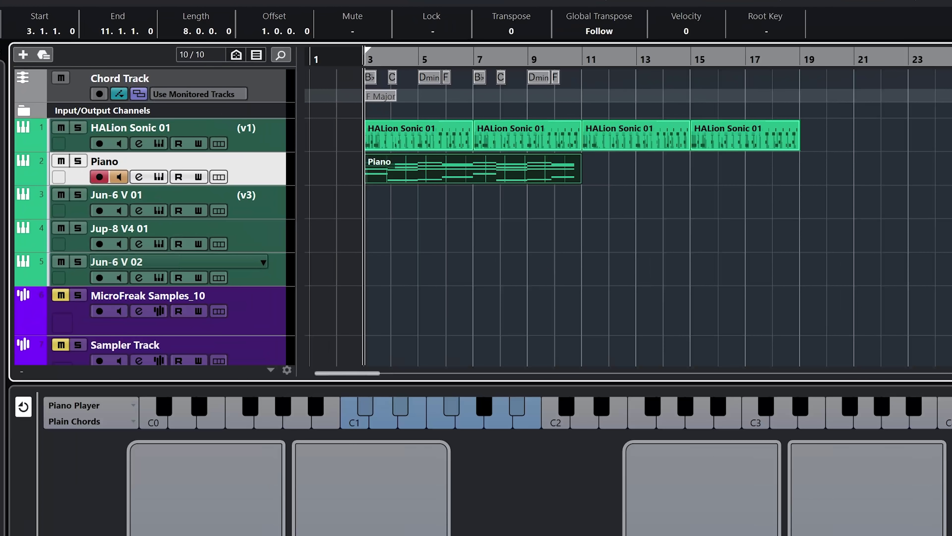
# Step: Hide the scales on the chord track and set the track's colour to dark red
pyautogui.click(119, 94)
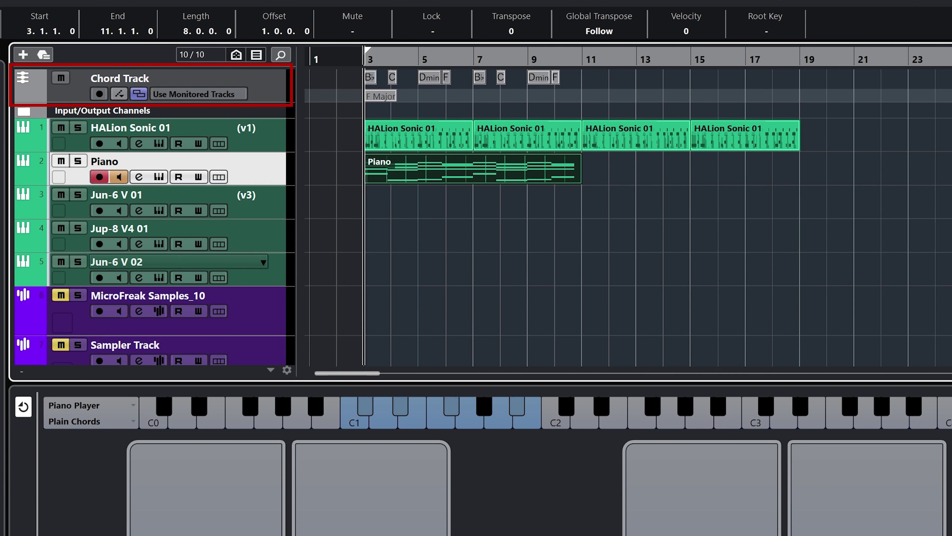
pyautogui.click(120, 78)
pyautogui.click(30, 98)
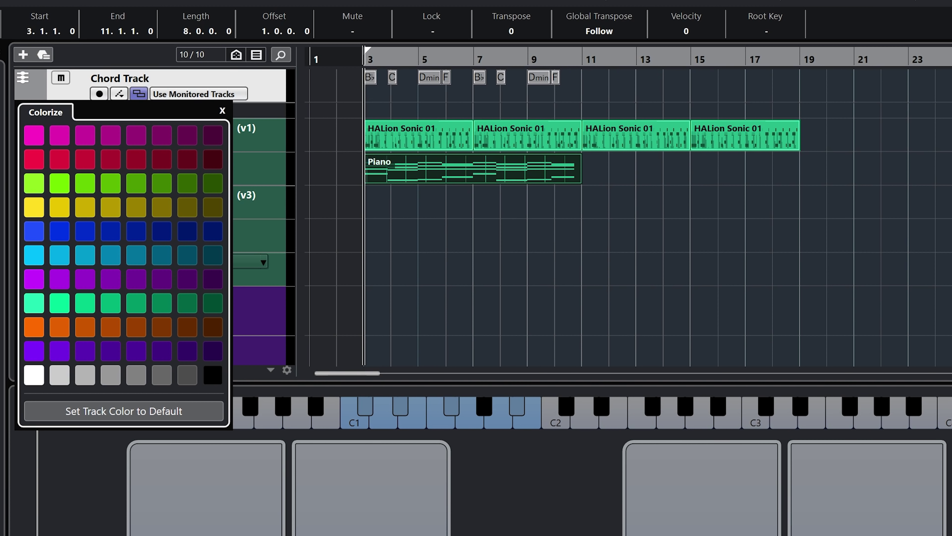
pyautogui.click(111, 159)
pyautogui.scroll(4, 471, 169)
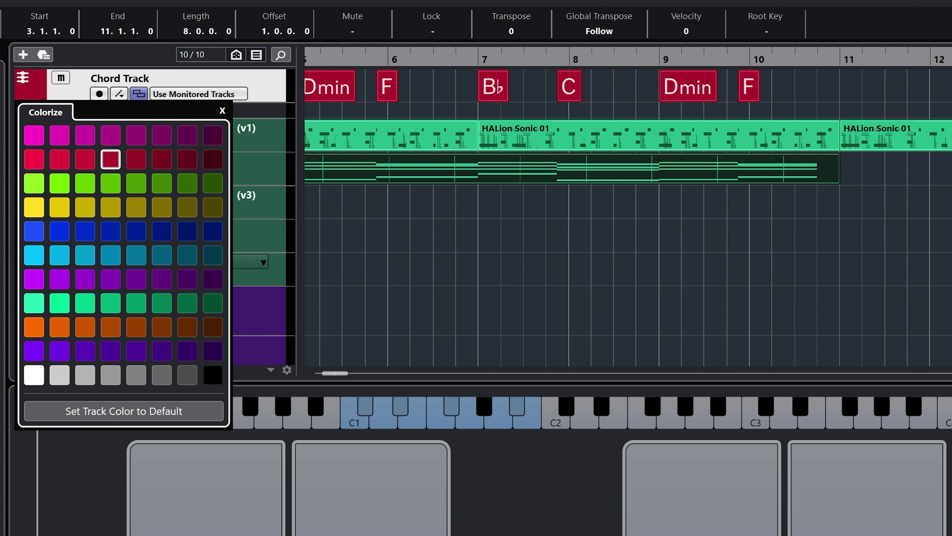
pyautogui.hscroll(-2, 471, 169)
pyautogui.scroll(-2, 470, 169)
pyautogui.press('Escape')
pyautogui.scroll(1, 150, 225)
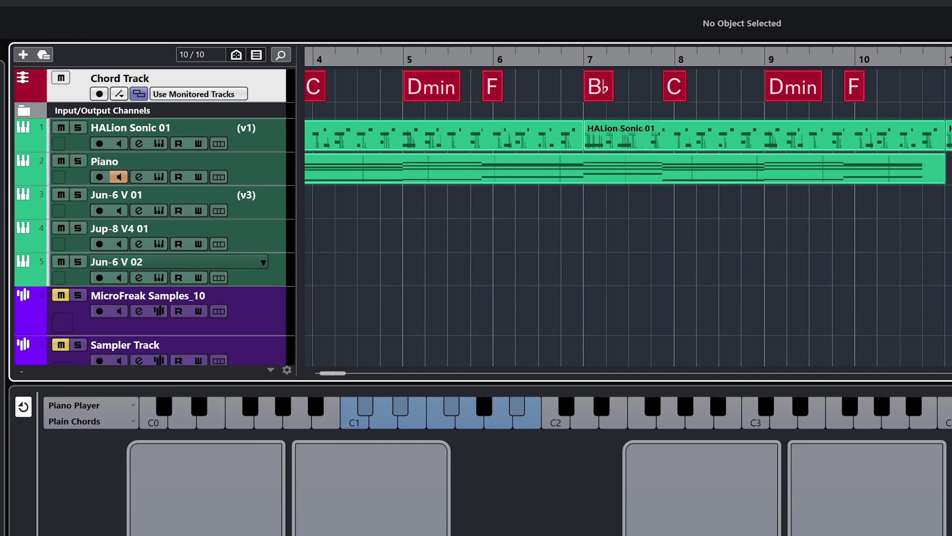
# Step: Mute the recorded part on the Piano track that spans bars 3 to 11
pyautogui.click(481, 169)
pyautogui.scroll(-1, 481, 169)
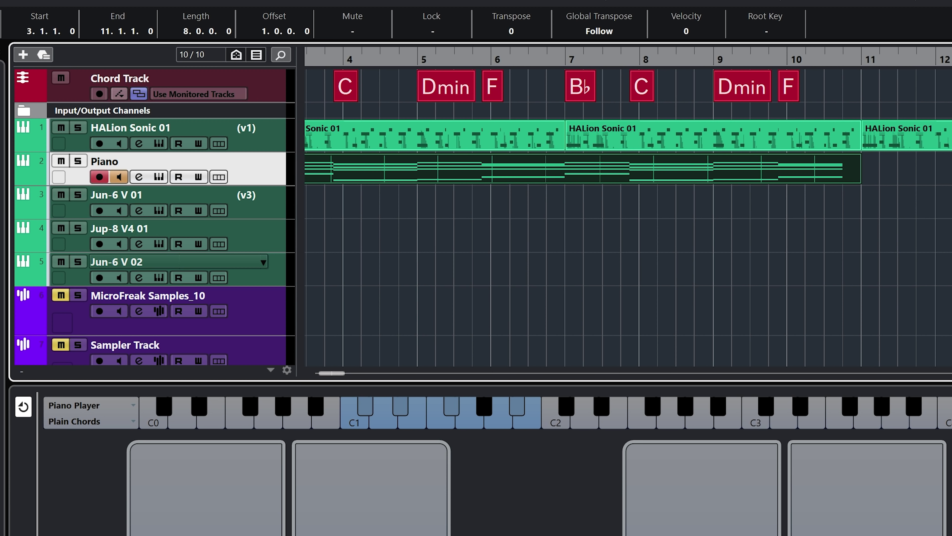
pyautogui.press('g')
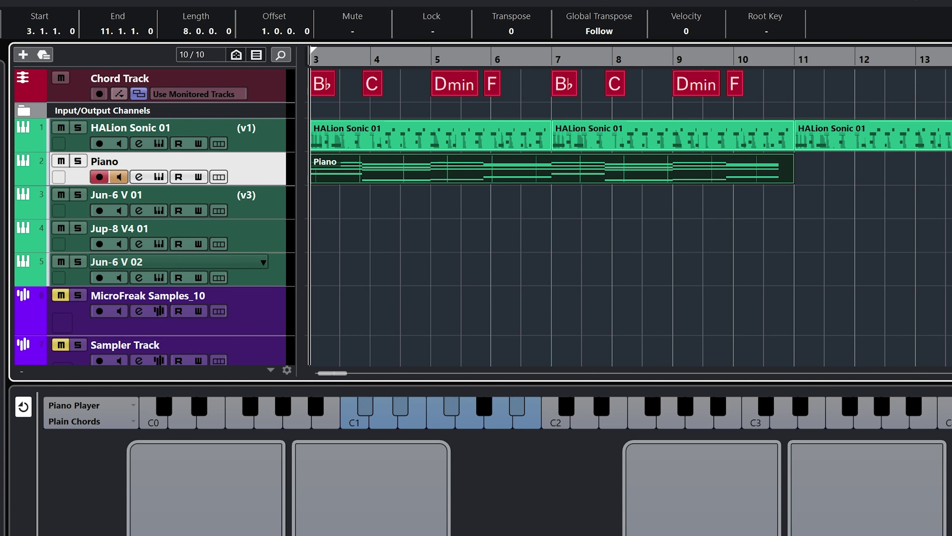
pyautogui.hscroll(-2, 628, 217)
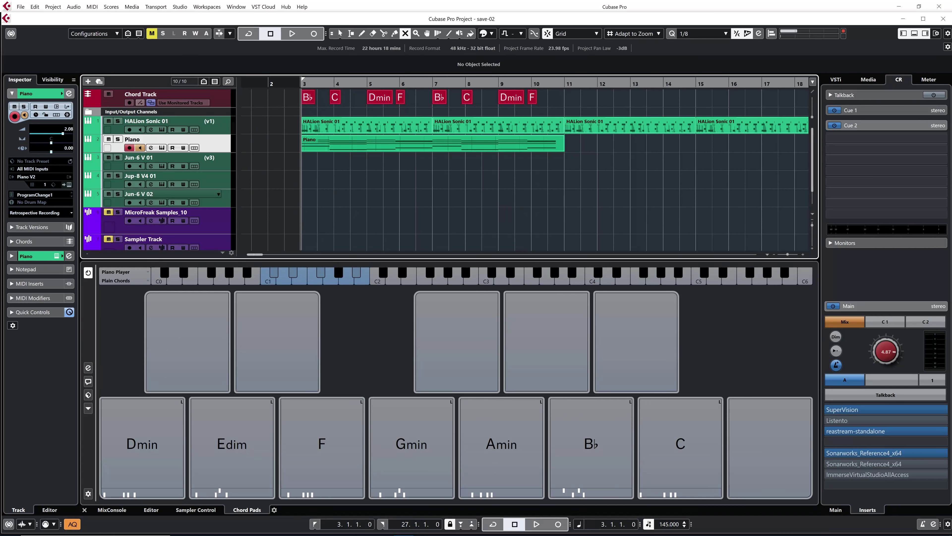
pyautogui.click(432, 142)
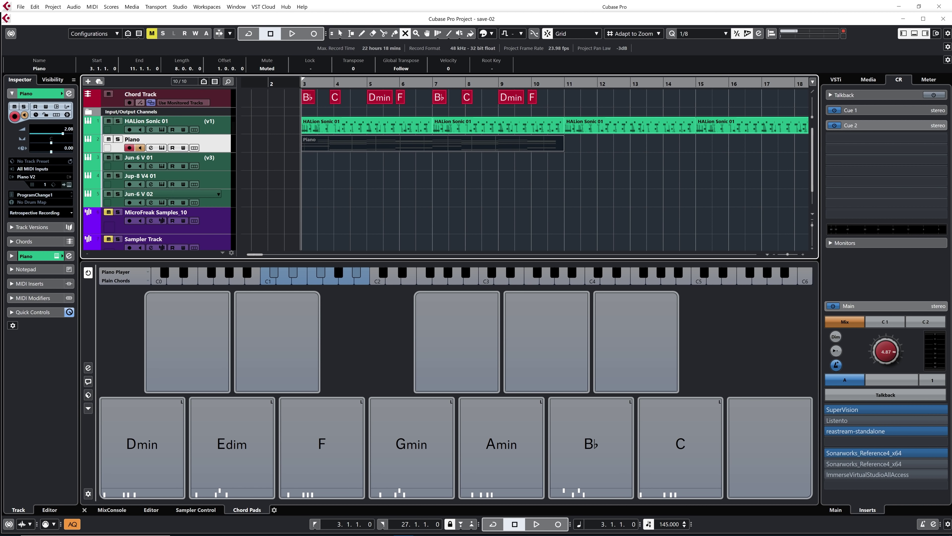
# Step: Select the chord track, play the project from bar 3 to hear its chords, and stop playback
pyautogui.click(168, 94)
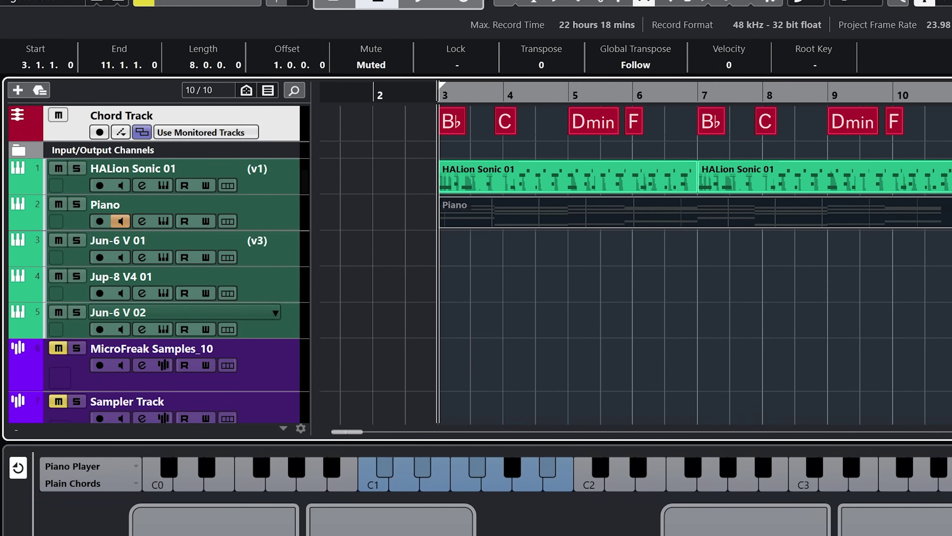
pyautogui.press('space')
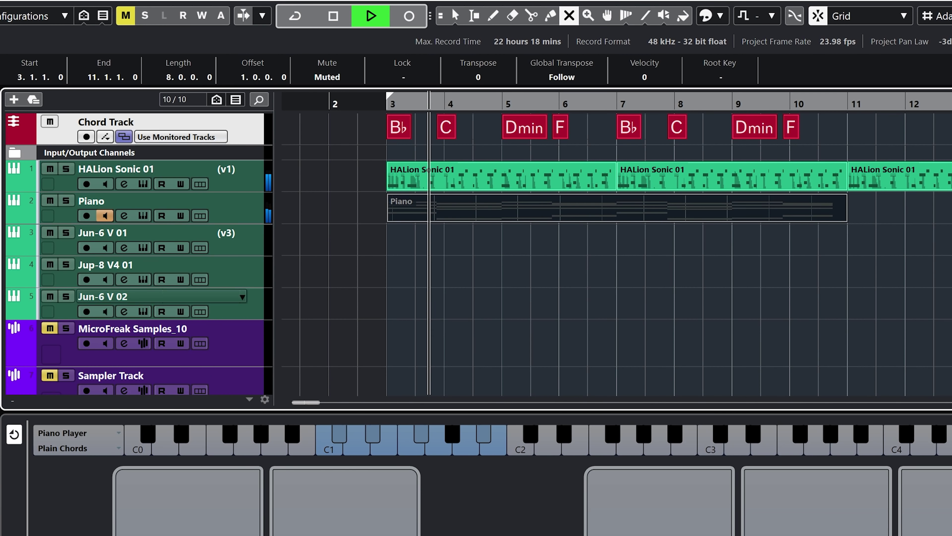
pyautogui.press('1')
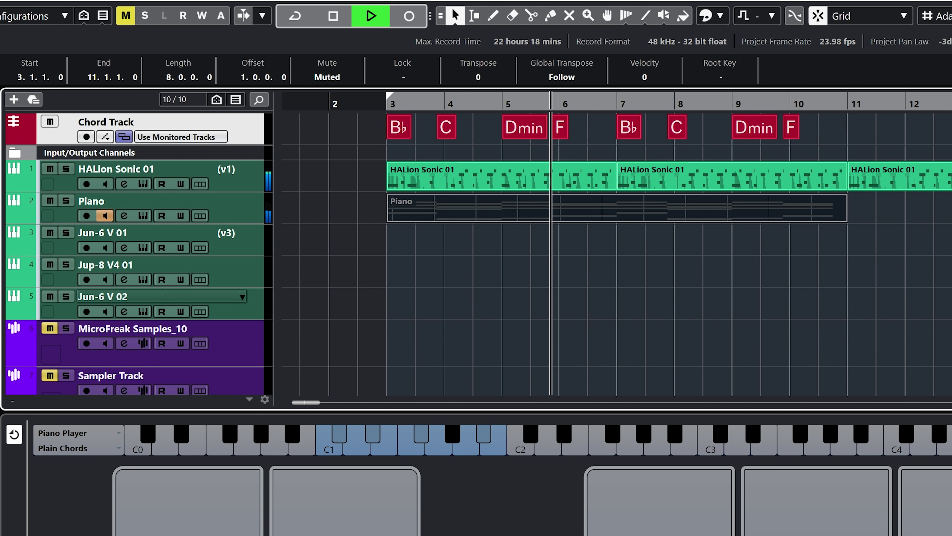
pyautogui.press('space')
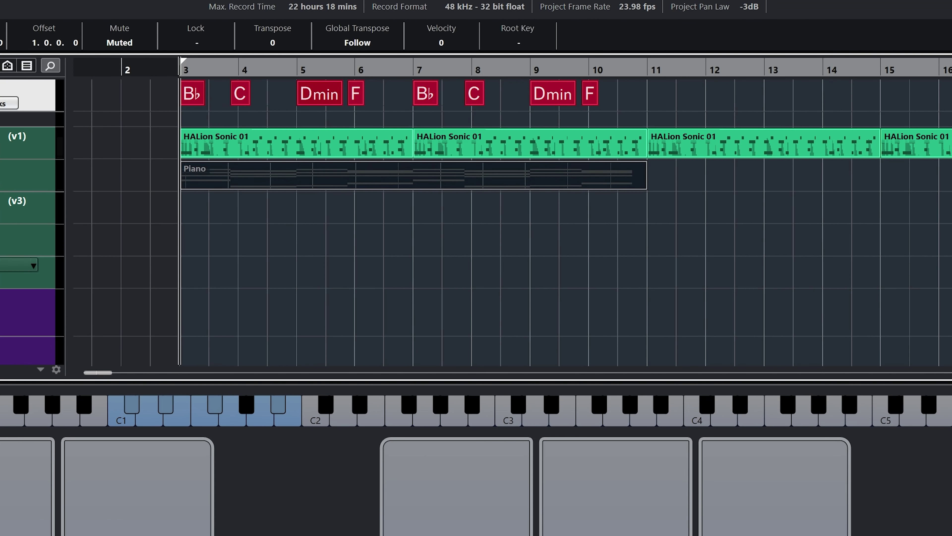
# Step: Try other root notes and chord types on the bar 5 Dmin chord event, including B♭min, D major and Dsus4
pyautogui.doubleClick(379, 98)
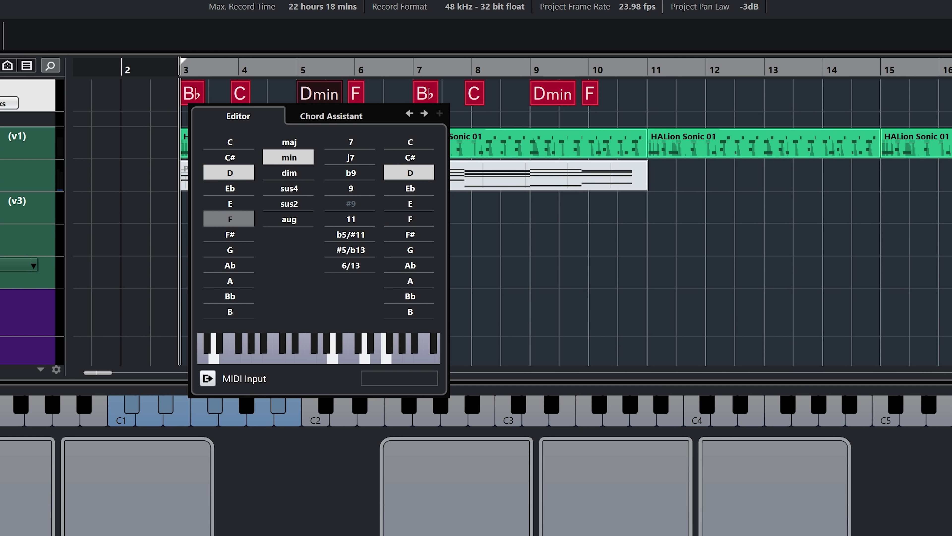
pyautogui.click(229, 204)
pyautogui.click(229, 265)
pyautogui.click(230, 296)
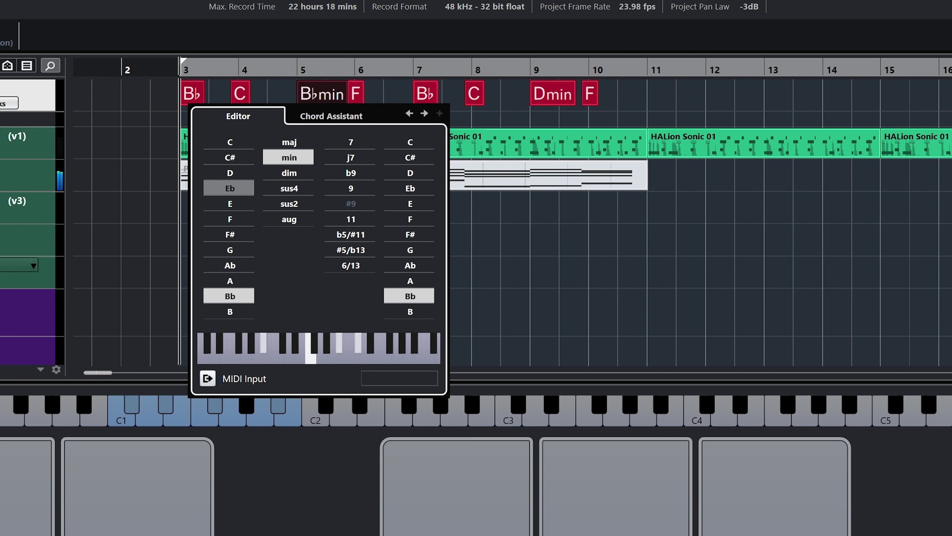
pyautogui.click(230, 172)
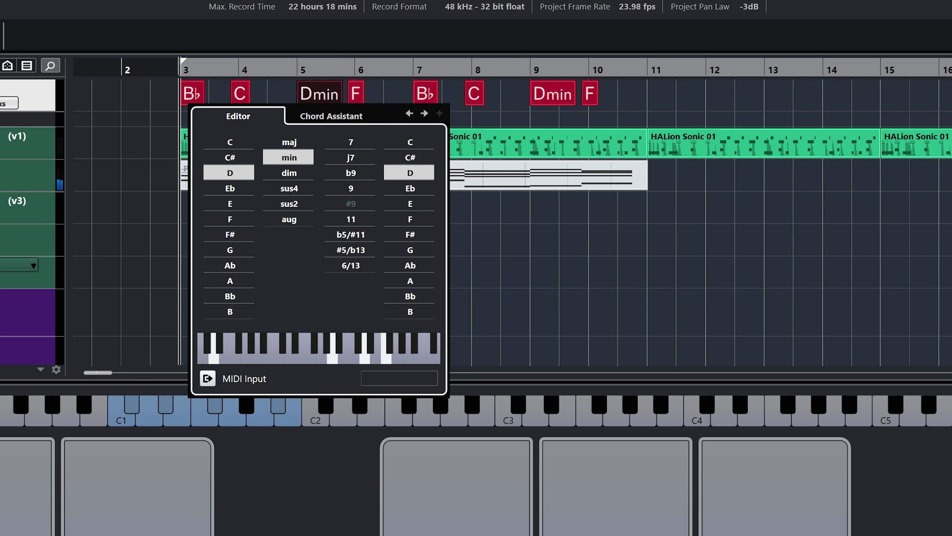
pyautogui.click(289, 142)
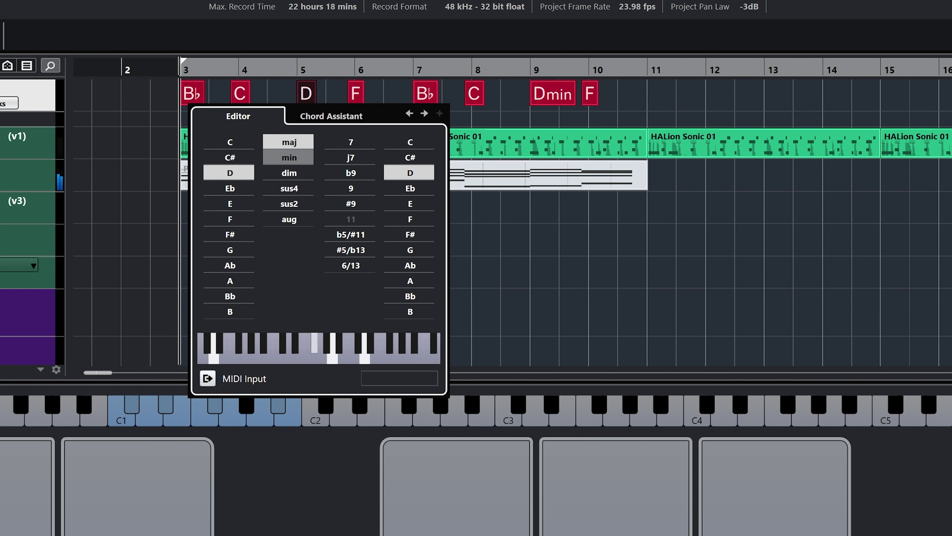
pyautogui.click(289, 157)
pyautogui.click(289, 173)
pyautogui.click(289, 188)
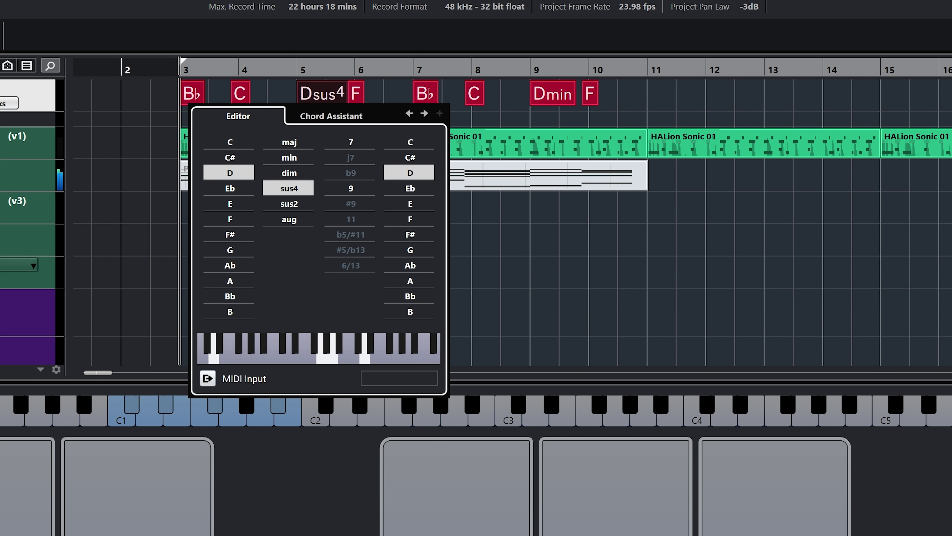
pyautogui.click(289, 173)
pyautogui.click(289, 157)
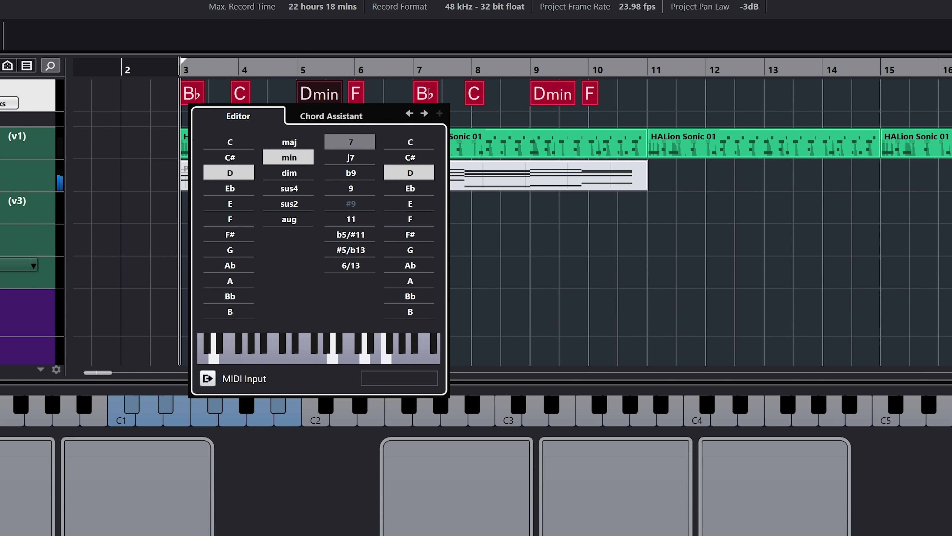
# Step: Try the tensions 7 and ♭9 and the bass notes F♯ and A on the bar 5 D minor chord
pyautogui.click(351, 142)
pyautogui.click(351, 173)
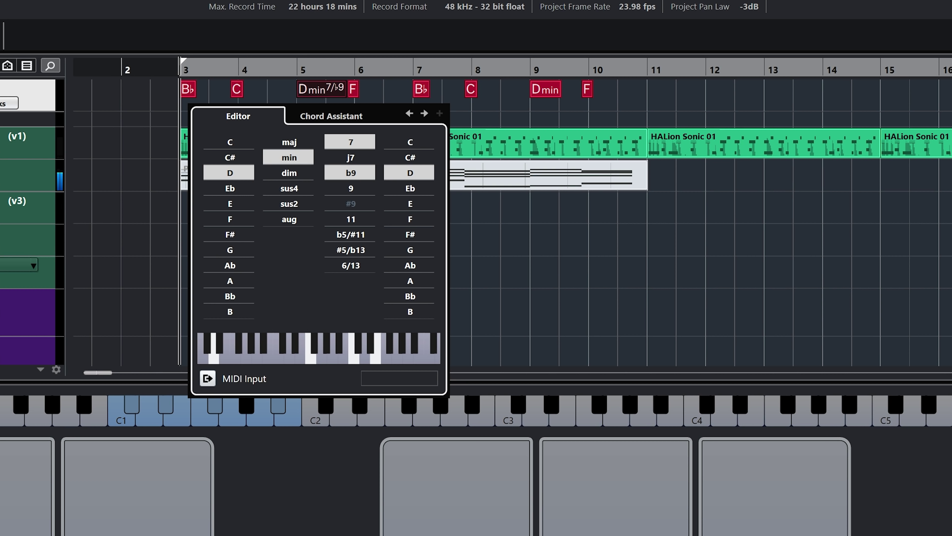
pyautogui.click(410, 234)
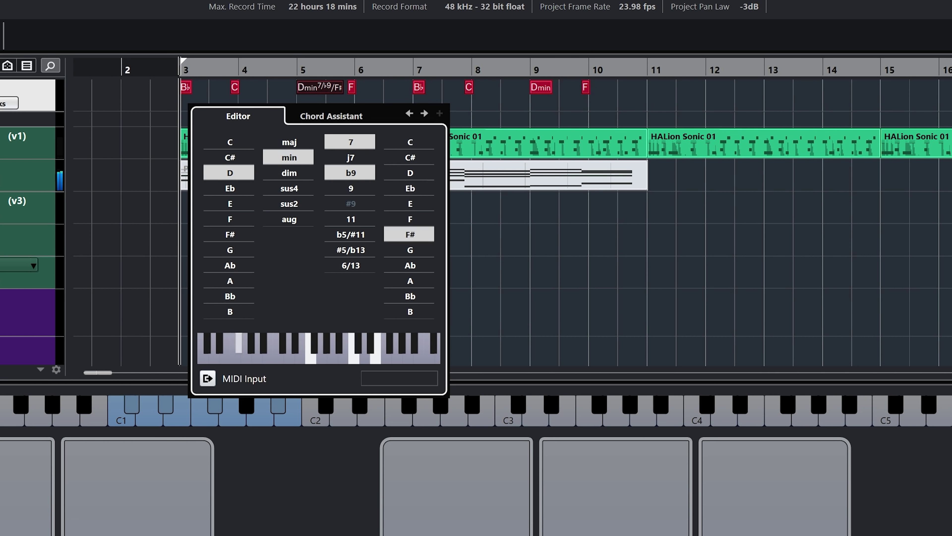
pyautogui.click(410, 250)
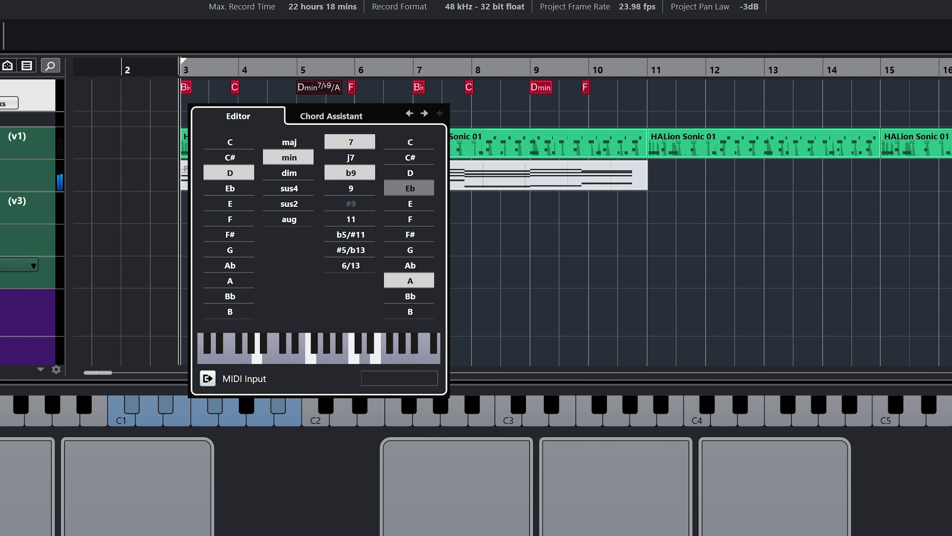
pyautogui.click(410, 173)
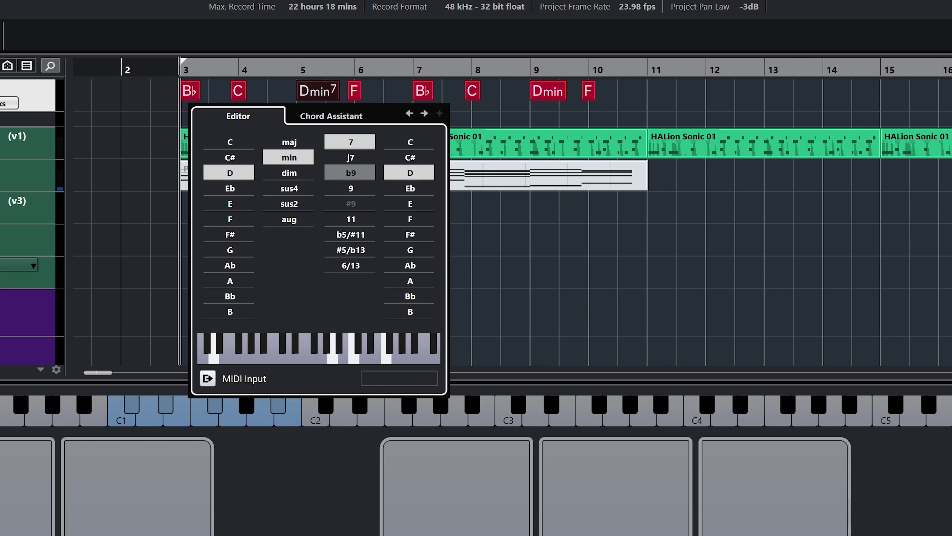
pyautogui.click(351, 173)
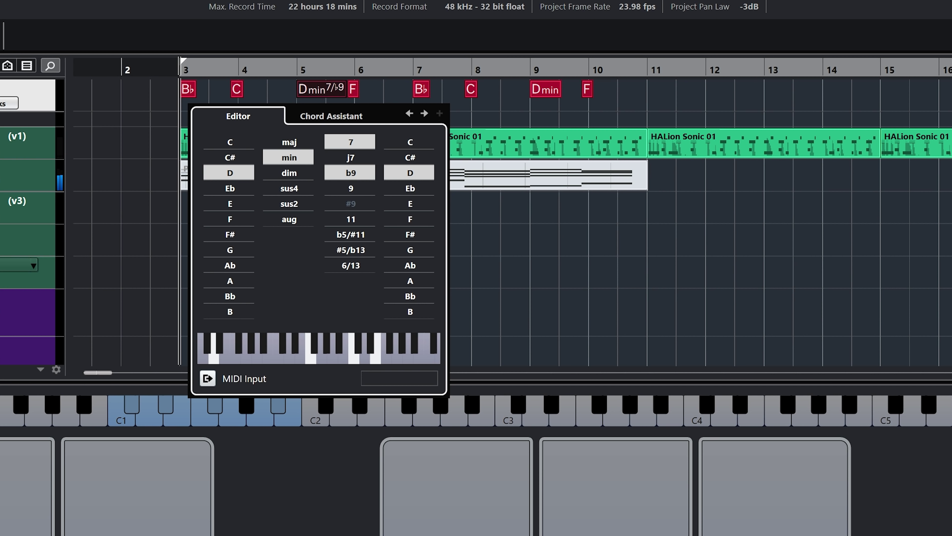
# Step: Play the progression with the edited bar 5 chord, stop playback, close the chord editor and undo the chord changes
pyautogui.press('space')
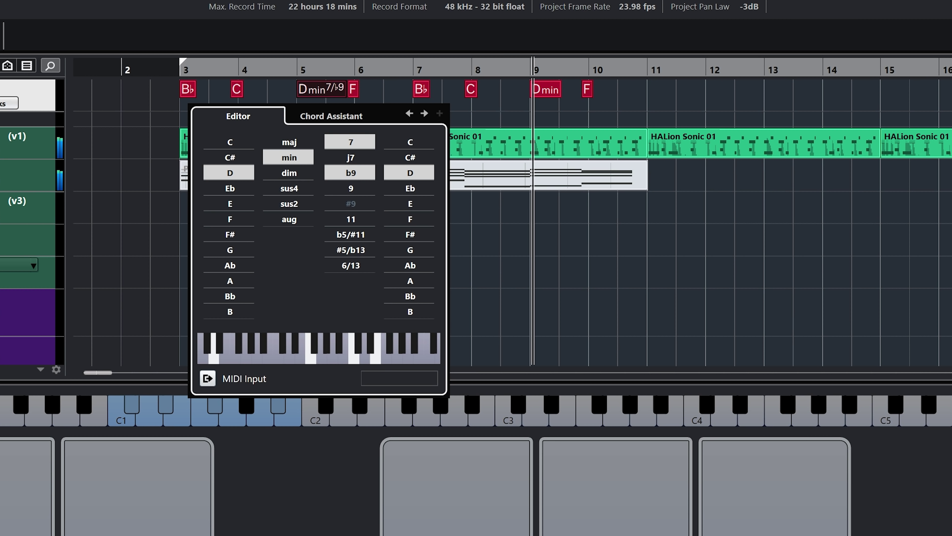
pyautogui.press('space')
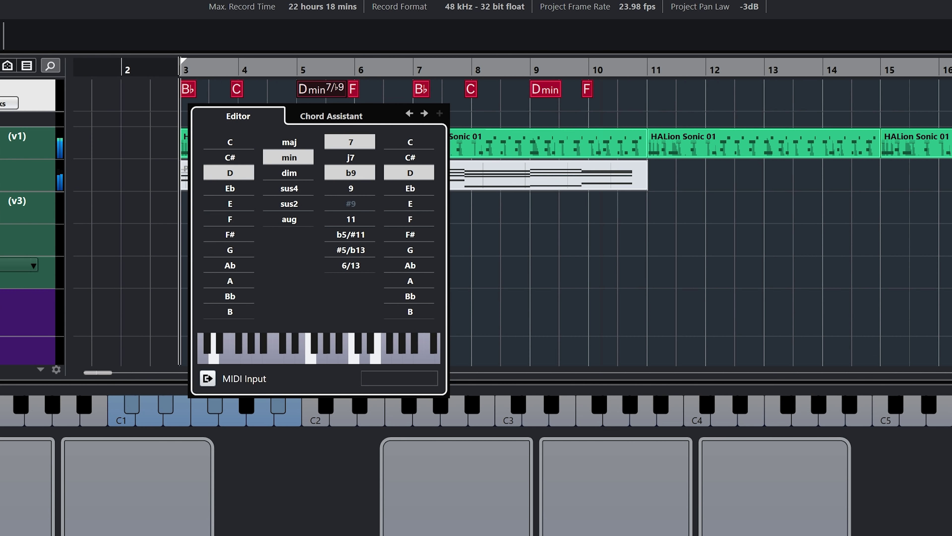
pyautogui.press('Escape')
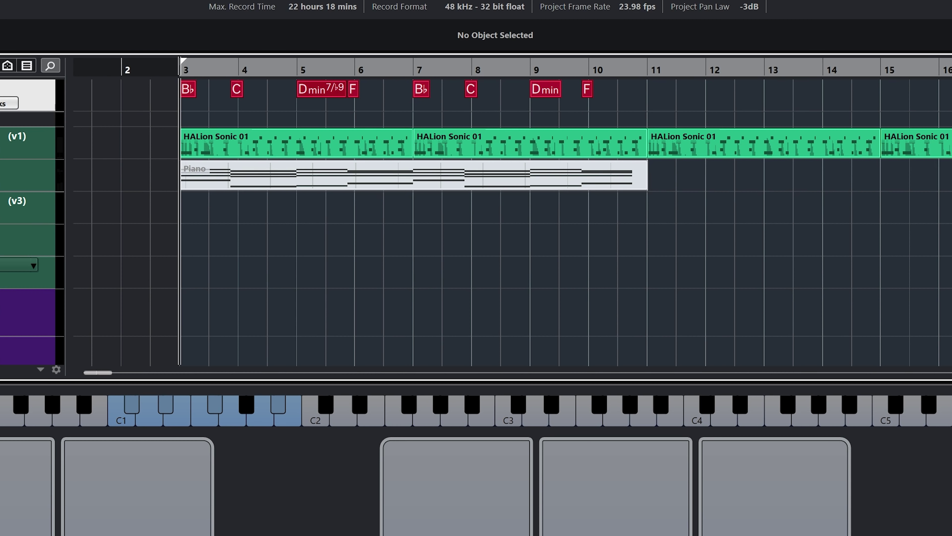
pyautogui.hotkey('ctrl', 'z')
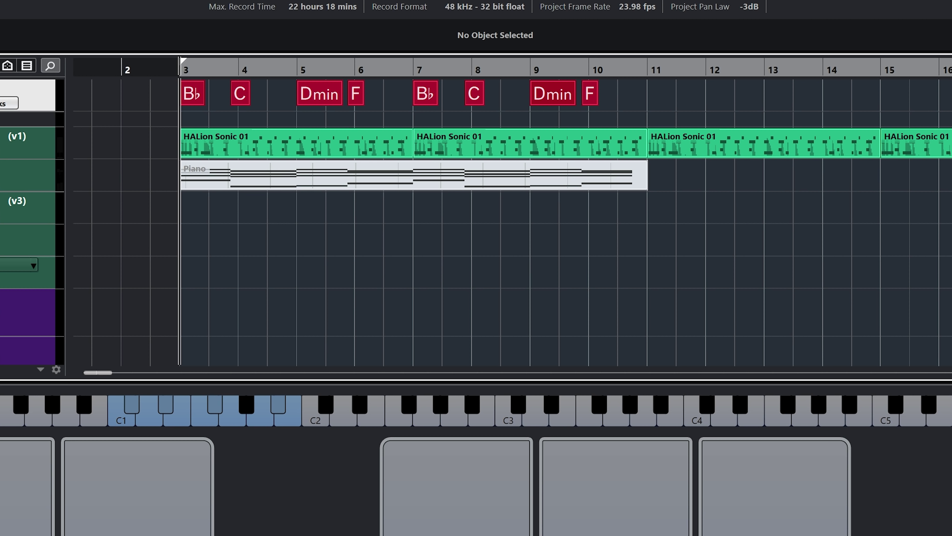
# Step: Change the Dmin chord event at bar 9 to Dmin7/9 and deselect everything
pyautogui.doubleClick(552, 93)
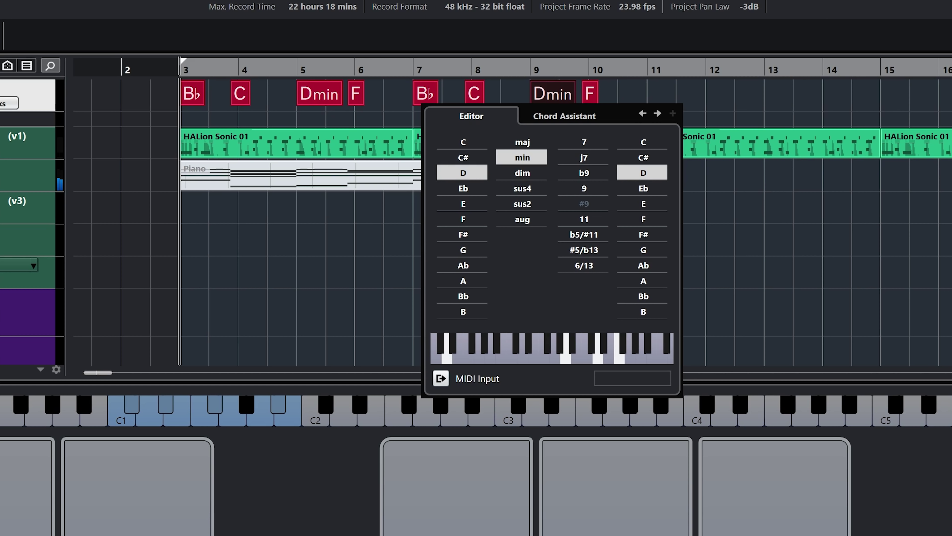
pyautogui.click(584, 141)
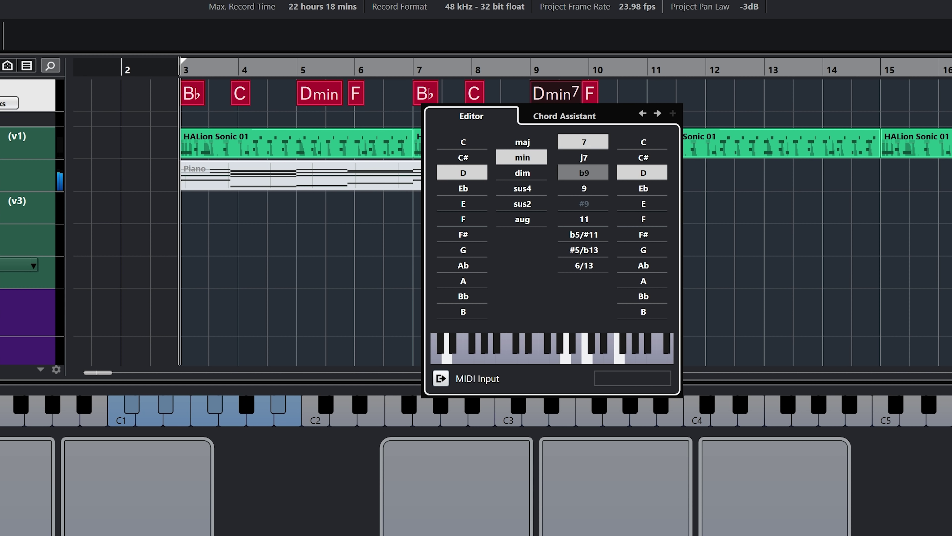
pyautogui.click(584, 188)
pyautogui.press('Return')
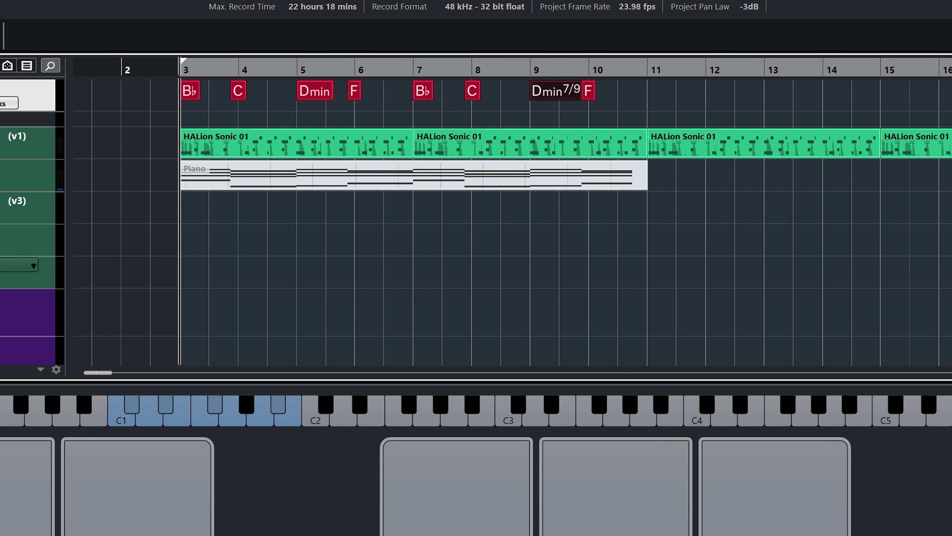
pyautogui.hotkey('ctrl', 'shift', 'a')
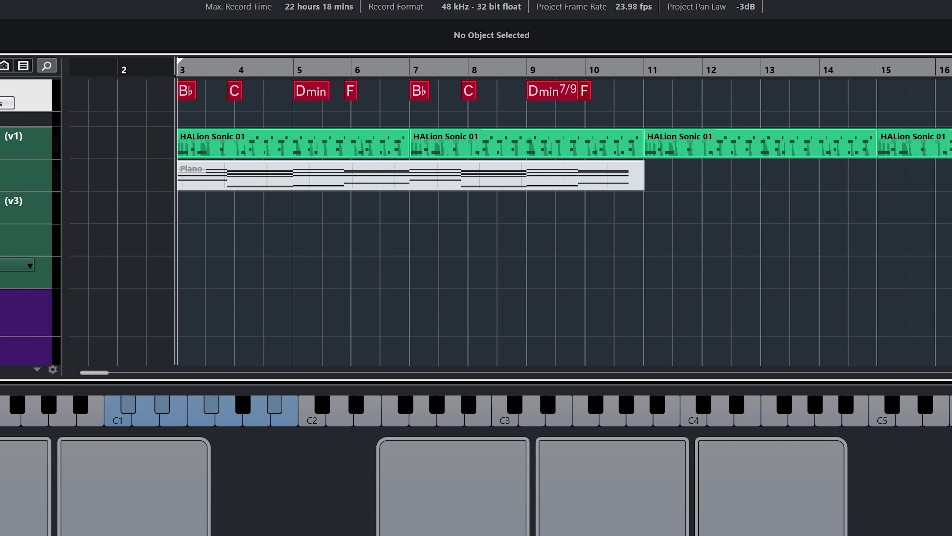
# Step: Open the Chord Assistant for the F chord just before bar 10 and compare the list's Cadence and Common Notes modes, ending on Common Notes
pyautogui.doubleClick(588, 91)
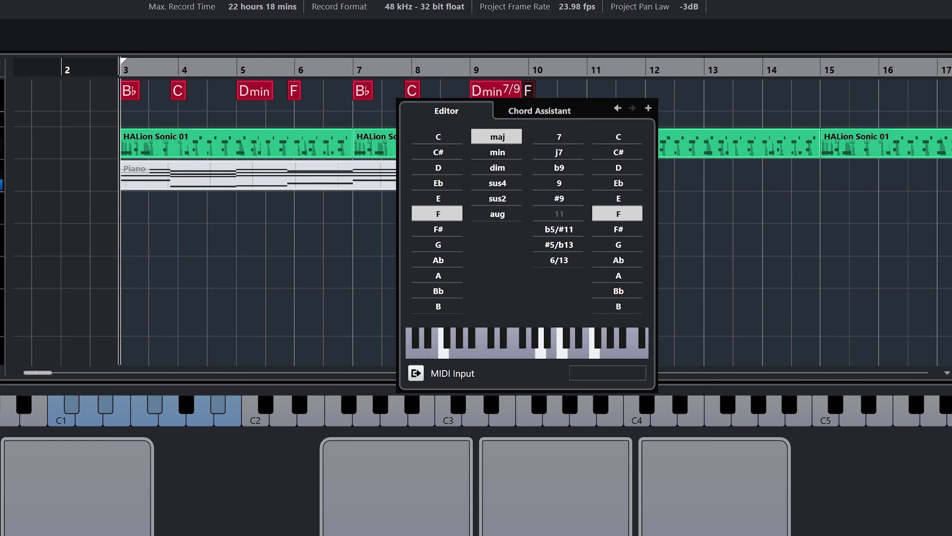
pyautogui.click(553, 110)
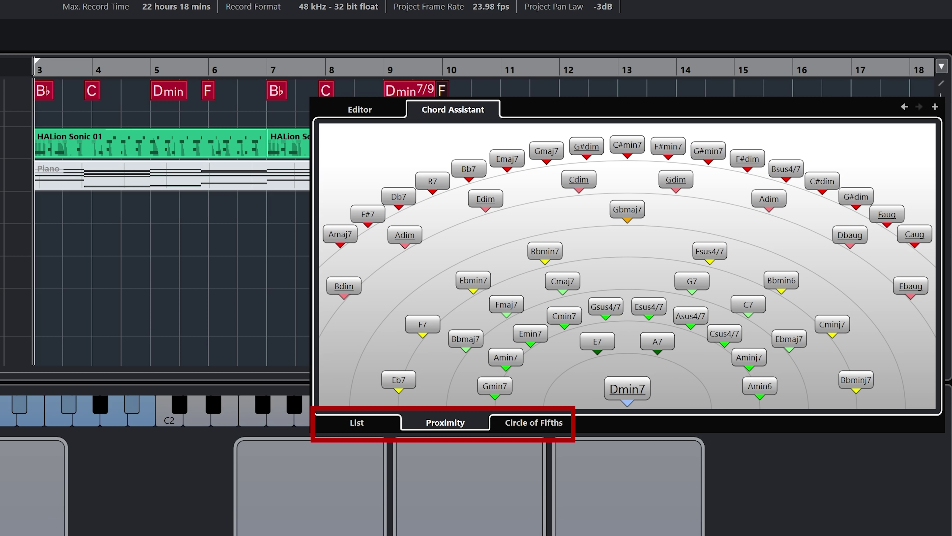
pyautogui.click(534, 422)
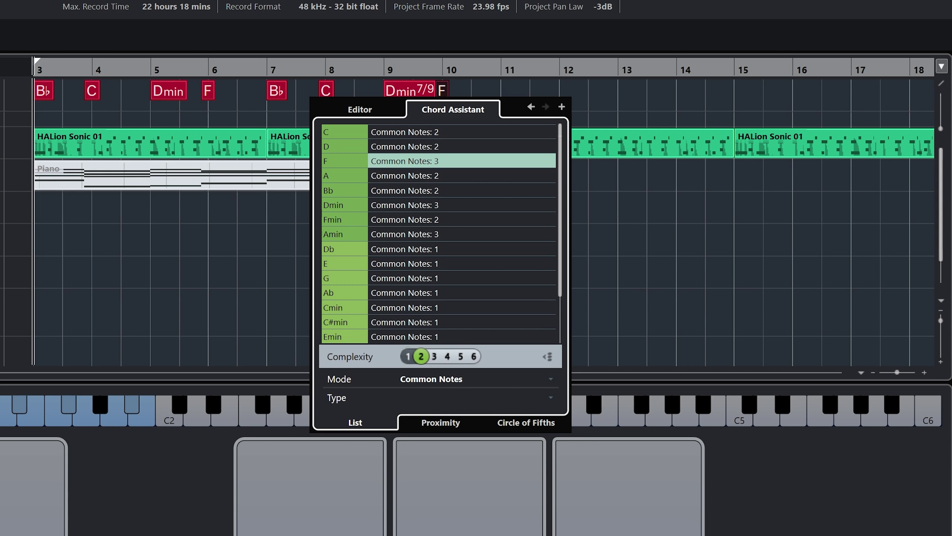
pyautogui.click(431, 379)
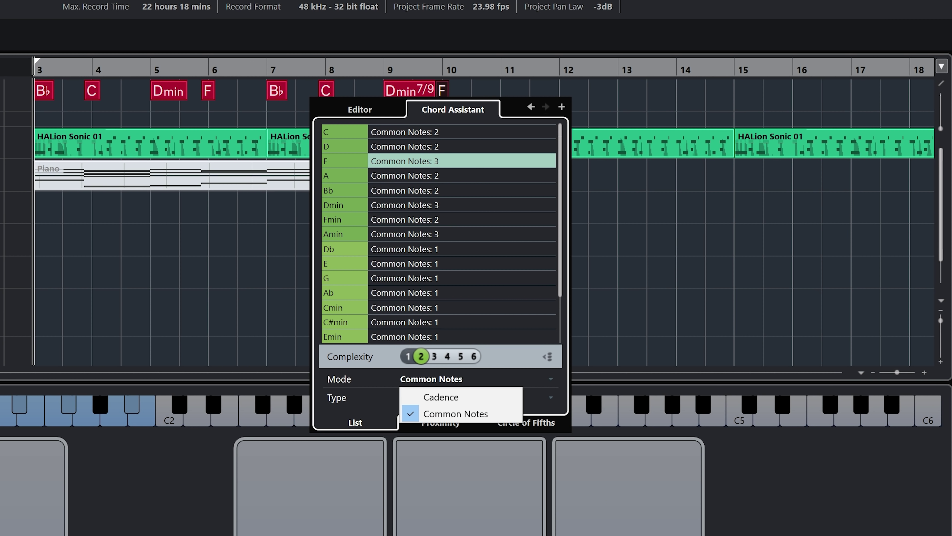
pyautogui.click(441, 397)
pyautogui.click(351, 379)
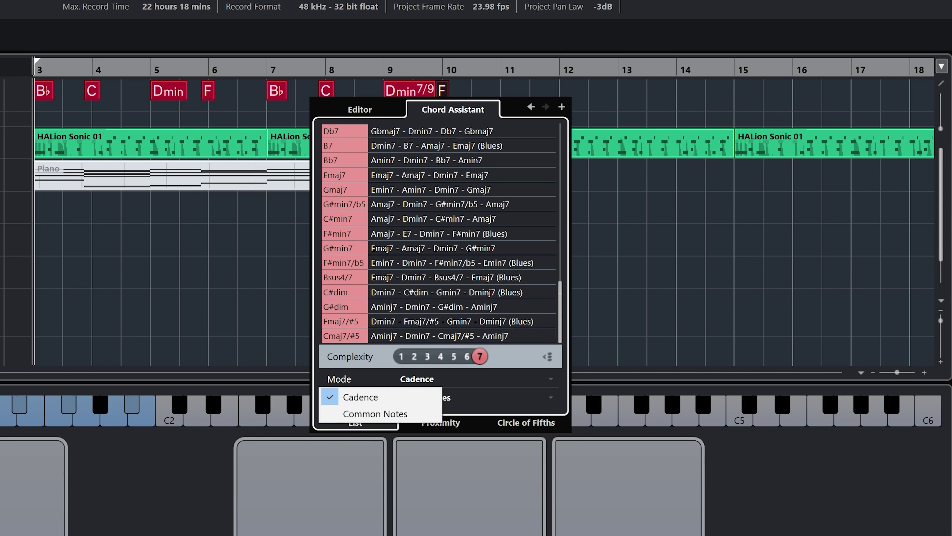
pyautogui.click(375, 414)
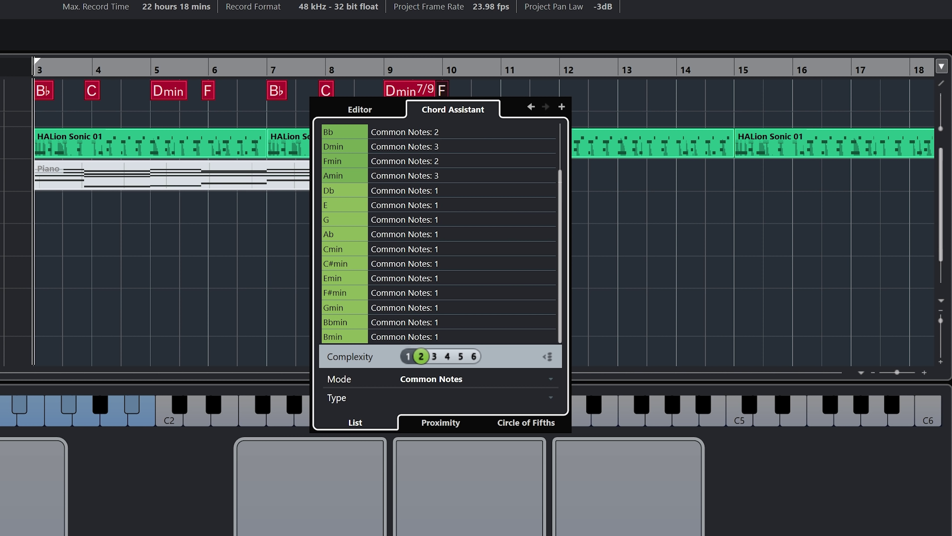
pyautogui.scroll(2, 439, 233)
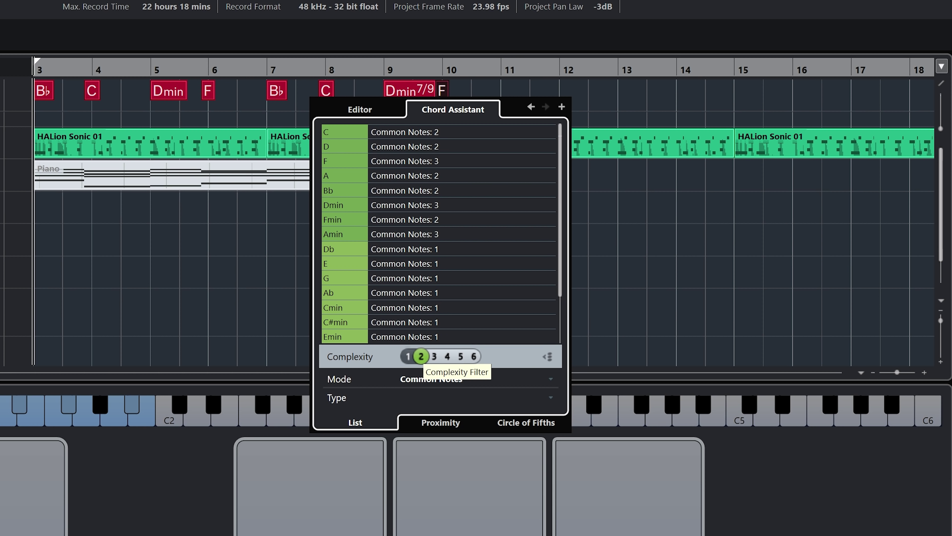
# Step: Limit the suggestions to complexity 1, try C, replace the F chord just before bar 10 with D, and close the assistant
pyautogui.moveTo(421, 356)
pyautogui.mouseDown()
pyautogui.moveTo(473, 356)
pyautogui.moveTo(408, 356)
pyautogui.mouseUp()
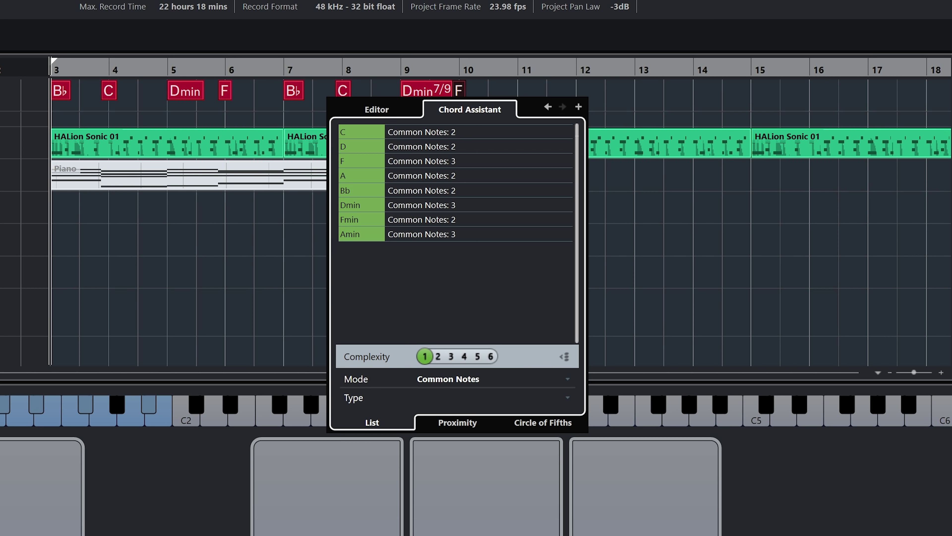
pyautogui.click(455, 132)
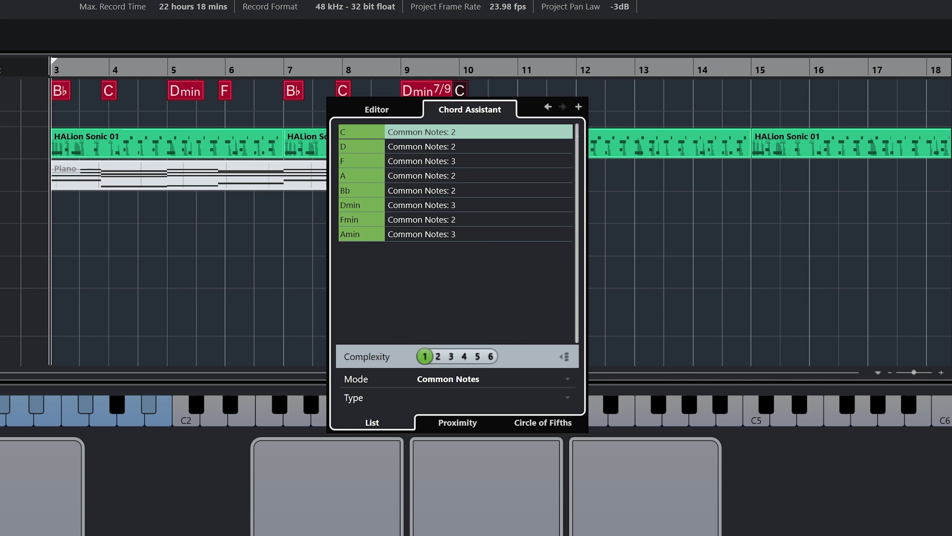
pyautogui.click(455, 146)
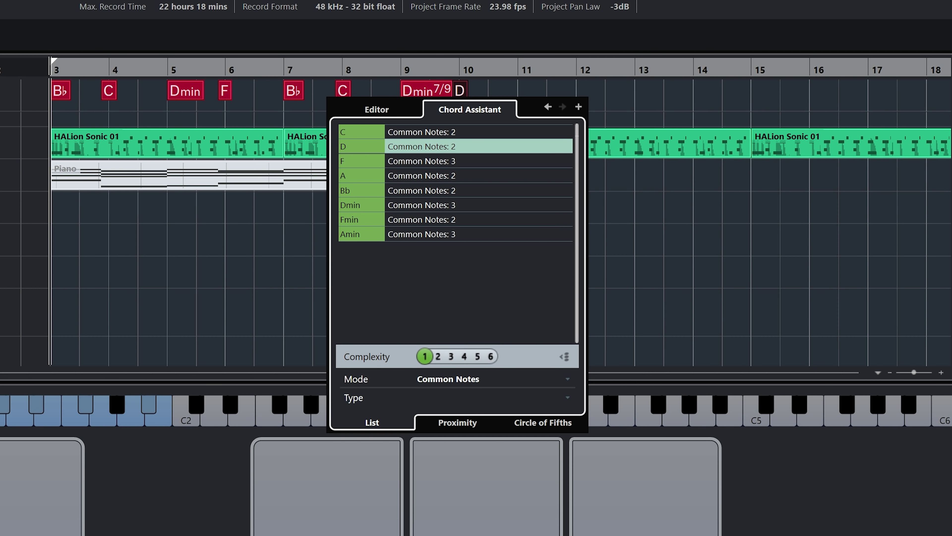
pyautogui.press('Down')
pyautogui.press('Up')
pyautogui.press('Escape')
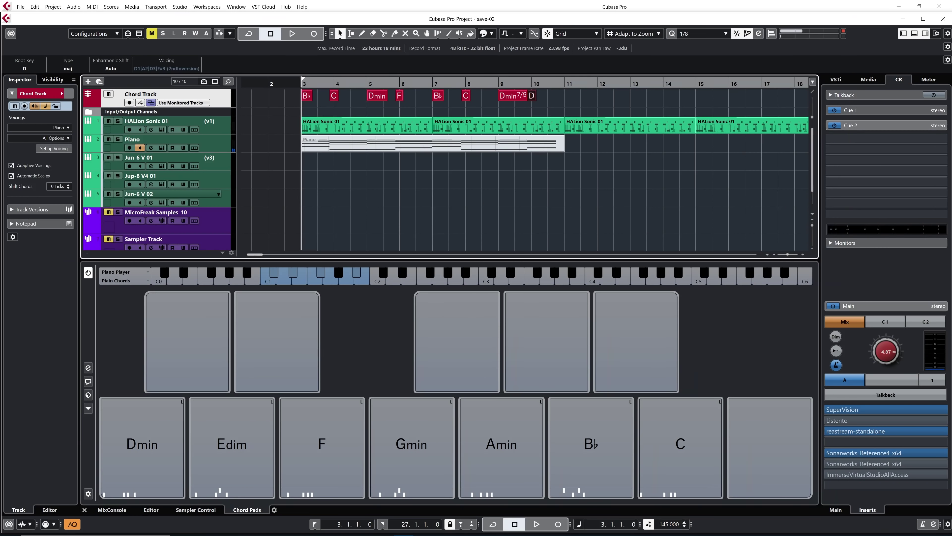
# Step: Play the progression from bar 3 through the D chord just before bar 10 and stop playback
pyautogui.click(284, 70)
pyautogui.press('space')
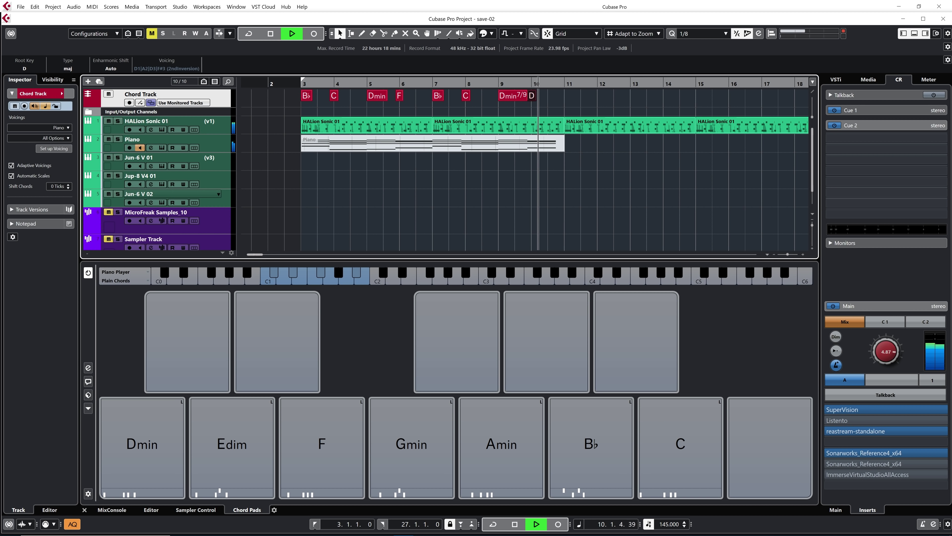
pyautogui.press('space')
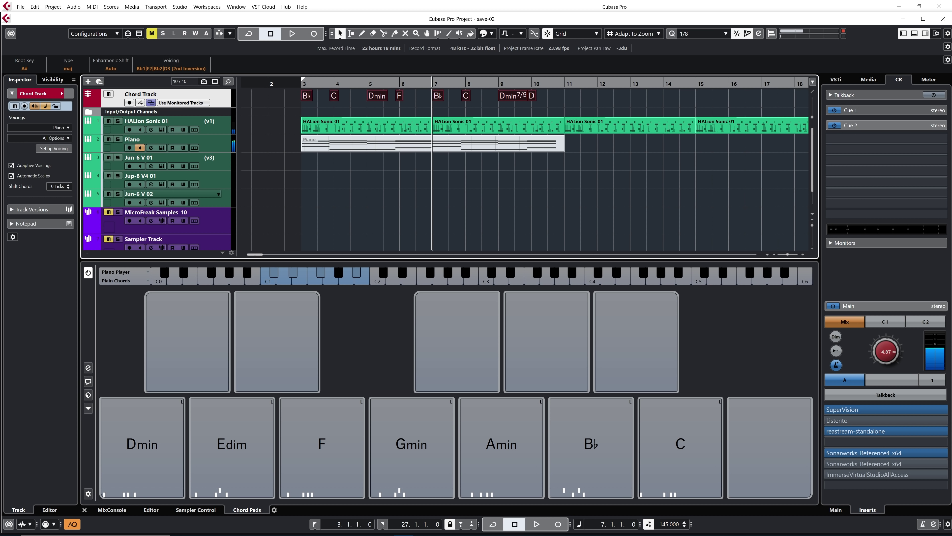
# Step: Copy the chord events starting at bar 3 to bar 11, play the repeated progression and stop playback
pyautogui.keyDown('alt'); pyautogui.moveTo(307, 95); pyautogui.dragTo(571, 96); pyautogui.keyUp('alt')
pyautogui.press('space')
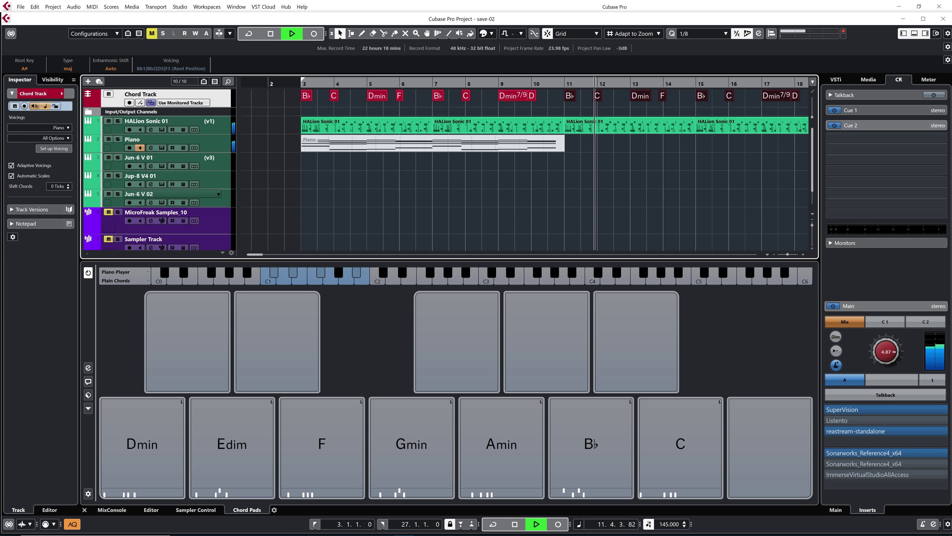
pyautogui.press('space')
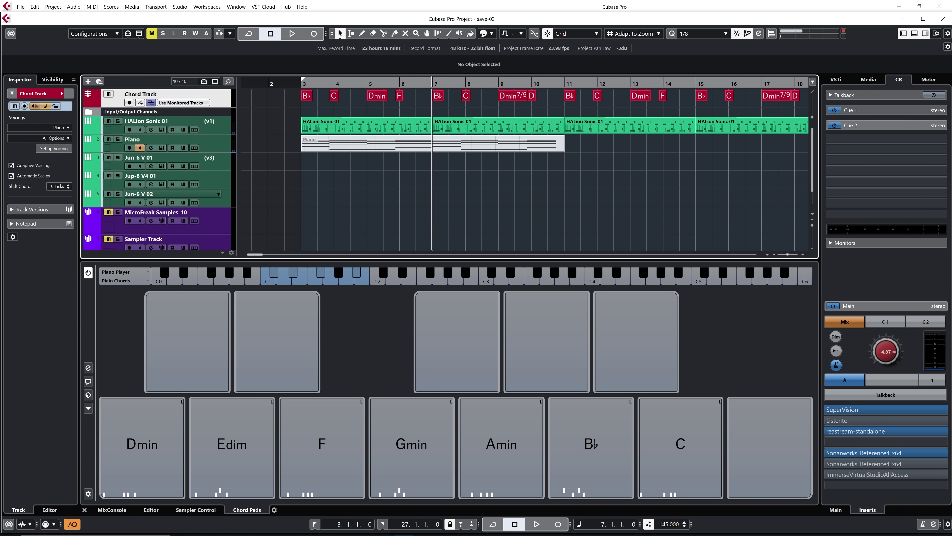
# Step: Open the Circle of Fifths for the D chord just before bar 10 and rotate it to D minor as the tonic
pyautogui.doubleClick(531, 95)
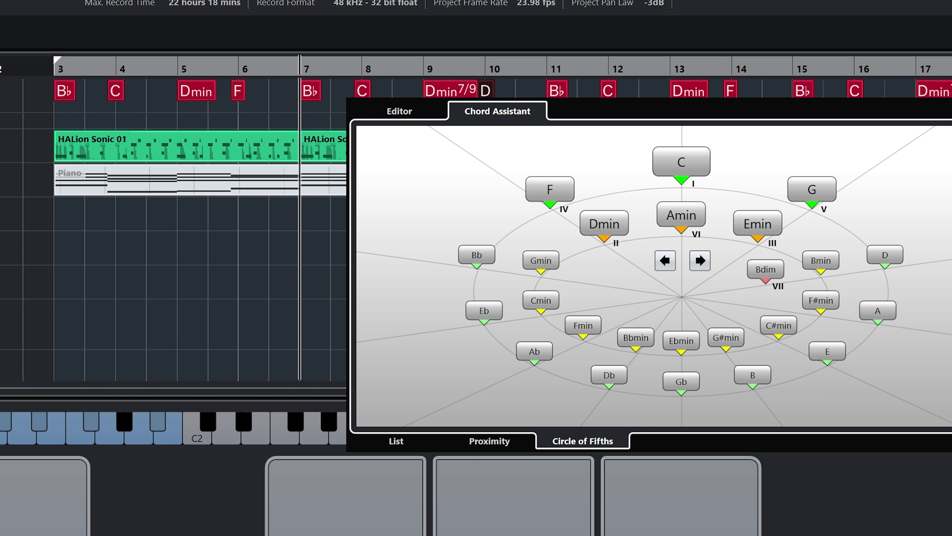
pyautogui.click(681, 214)
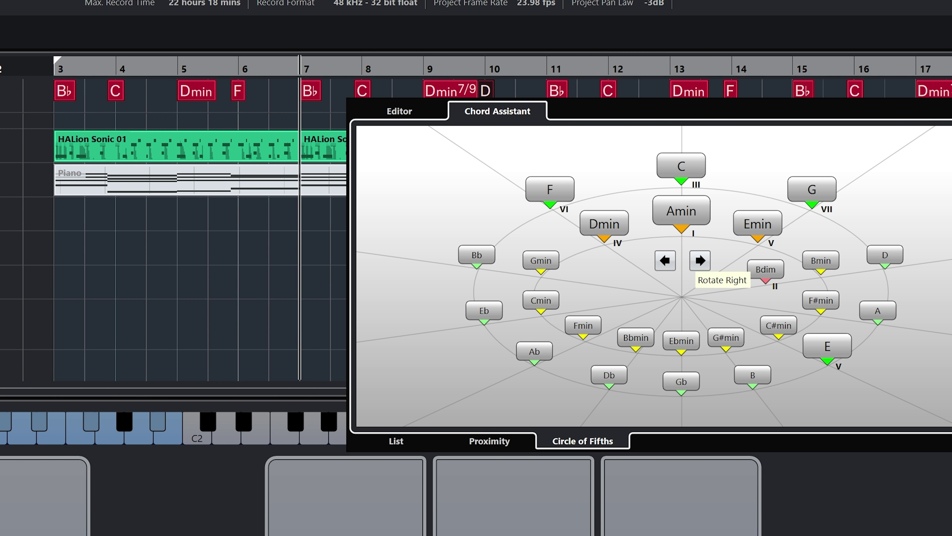
pyautogui.click(700, 261)
pyautogui.click(664, 260)
pyautogui.click(664, 260)
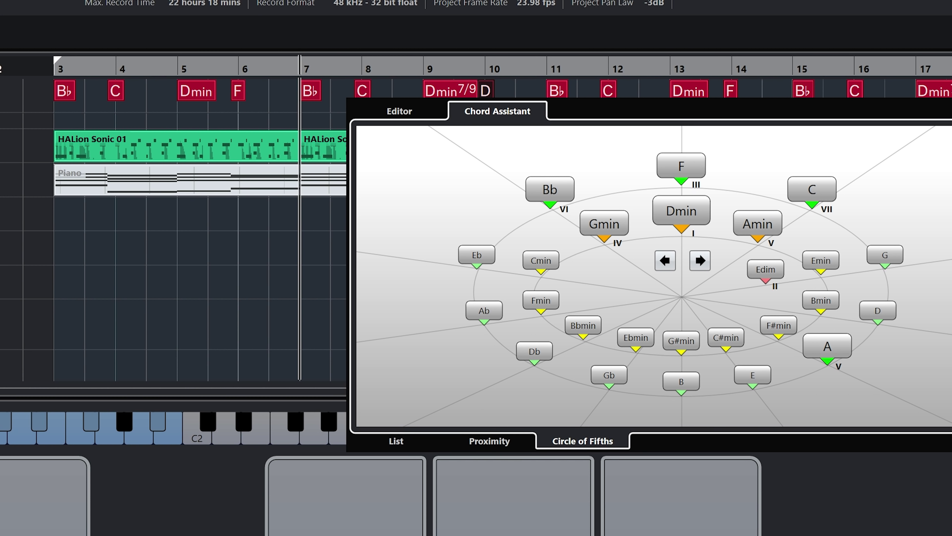
# Step: Try the key-related chords Dmin, B♭, Gmin, F and A from the Circle of Fifths on the chord just before bar 10
pyautogui.click(681, 211)
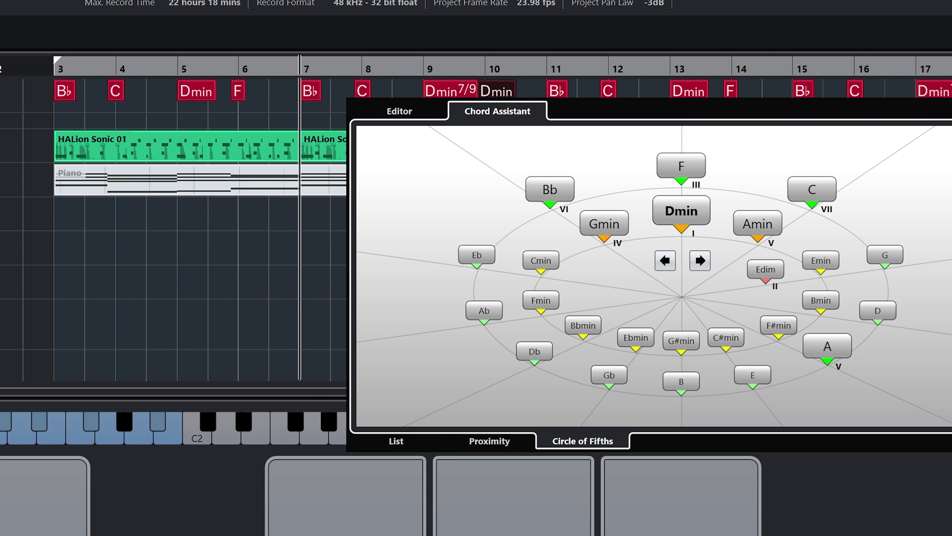
pyautogui.click(550, 189)
pyautogui.click(604, 224)
pyautogui.click(681, 166)
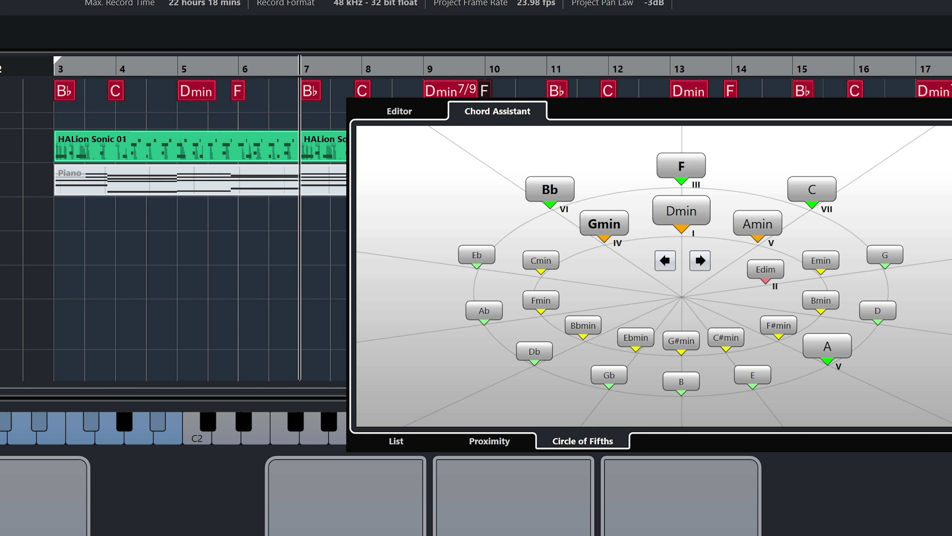
pyautogui.click(827, 346)
# Step: Try the distant minor chords C♯min, G♯min, E♭min and B♭min from the Circle of Fifths on the same chord
pyautogui.click(726, 337)
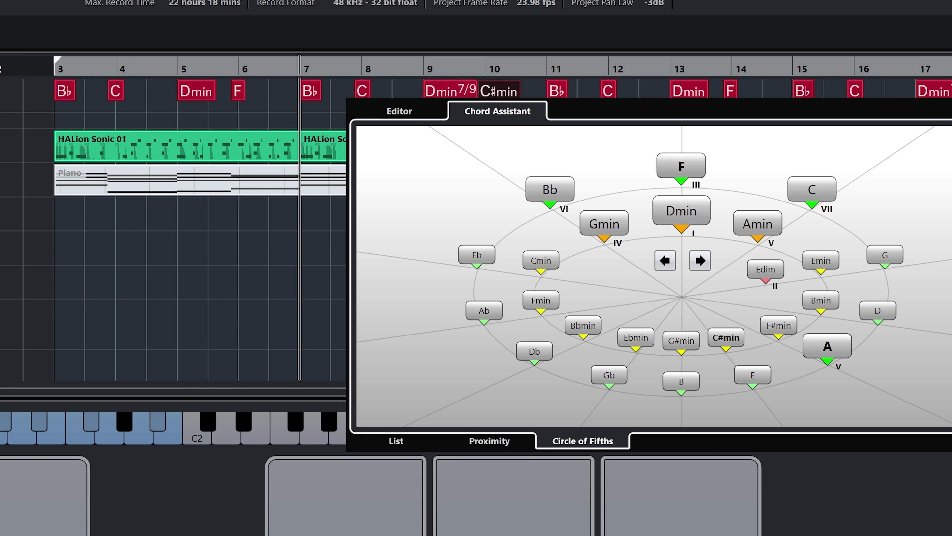
pyautogui.click(681, 341)
pyautogui.click(636, 337)
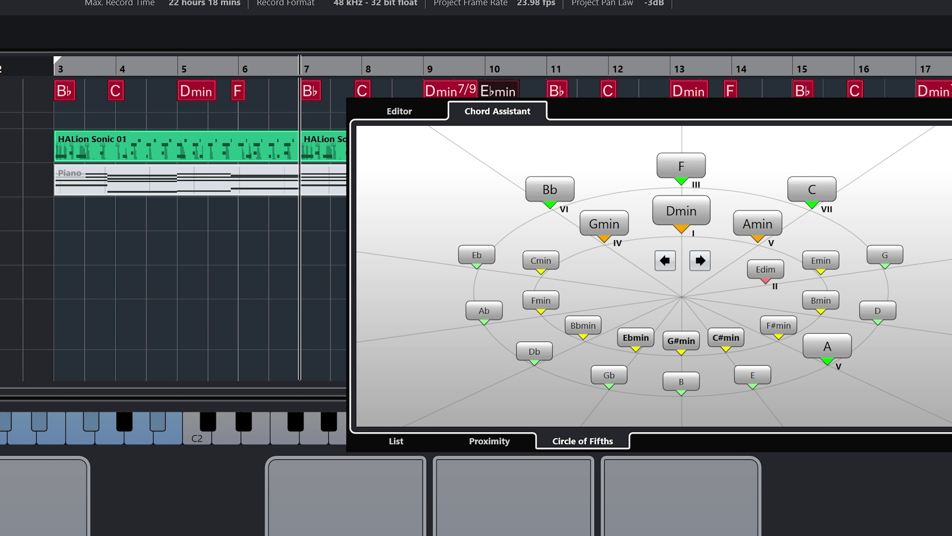
pyautogui.click(583, 325)
# Step: Try the outer-circle major chords G♭, B, E, D♭, A♭ and G on the same chord, then close the assistant
pyautogui.click(609, 374)
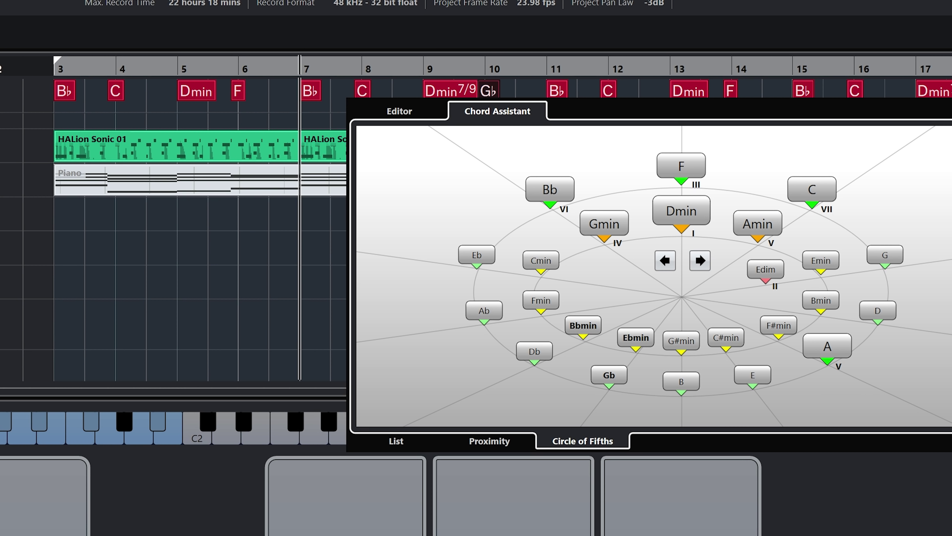
pyautogui.click(681, 381)
pyautogui.click(753, 374)
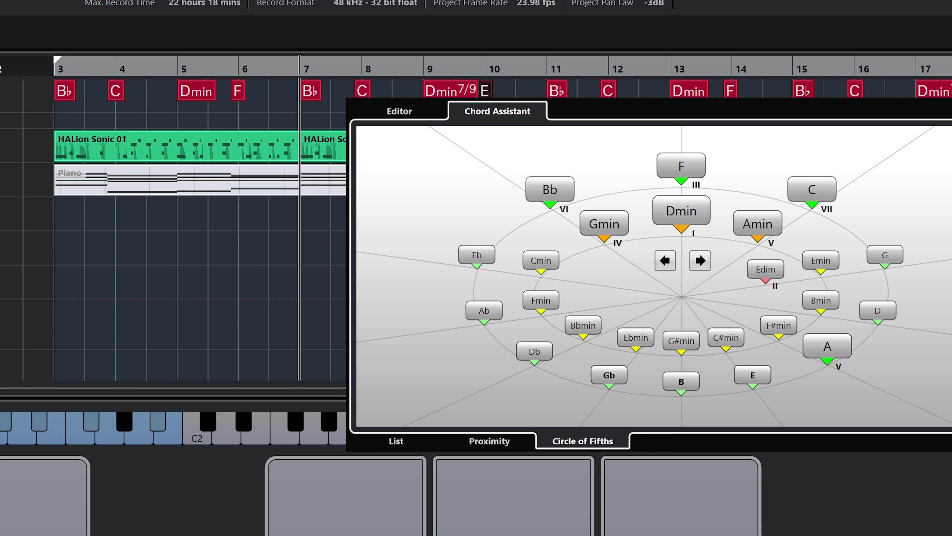
pyautogui.click(534, 351)
pyautogui.click(484, 310)
pyautogui.click(885, 255)
pyautogui.press('Escape')
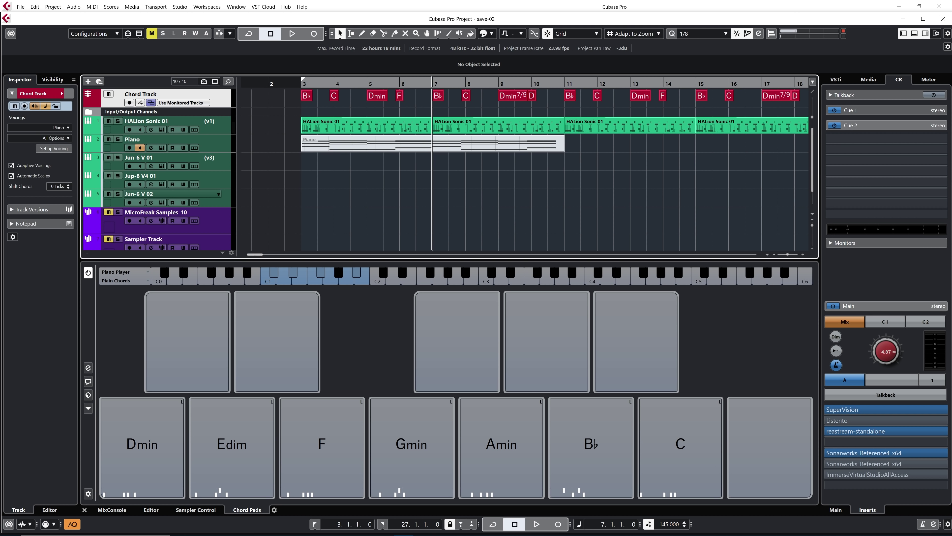
# Step: Try the Proximity suggestions Emin7, Cmin7 and Gsus4/7 on the D chord just before bar 10 and close the assistant
pyautogui.click(531, 95)
pyautogui.doubleClick(531, 95)
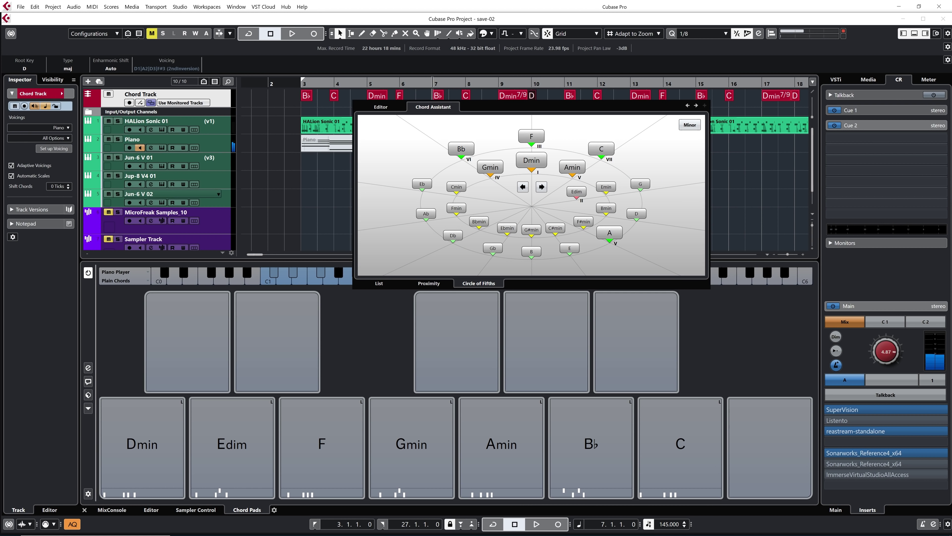
pyautogui.click(428, 283)
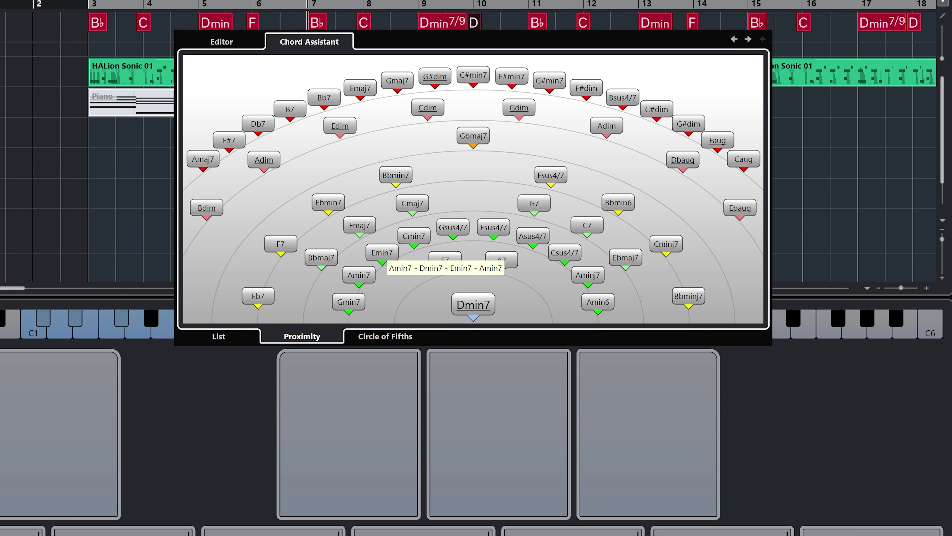
pyautogui.click(381, 253)
pyautogui.click(414, 236)
pyautogui.click(452, 226)
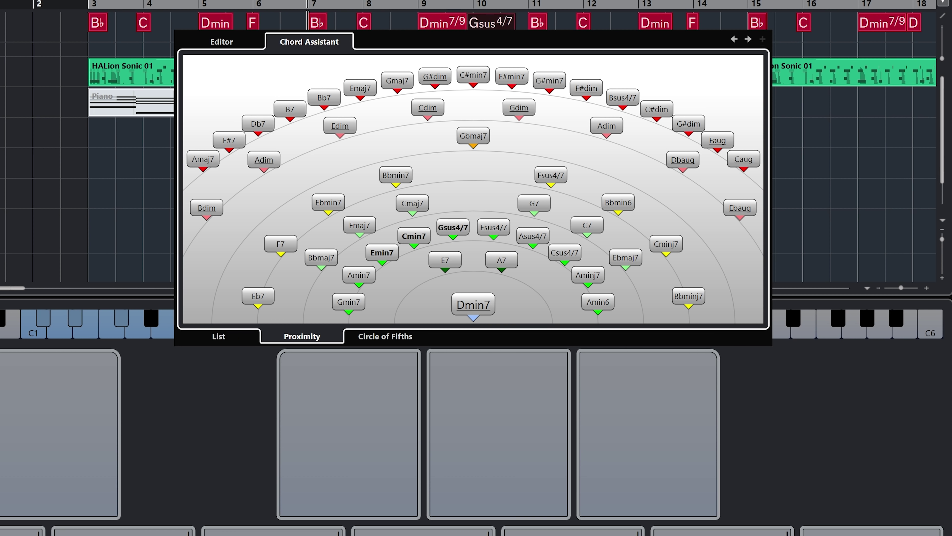
pyautogui.click(382, 252)
pyautogui.press('Escape')
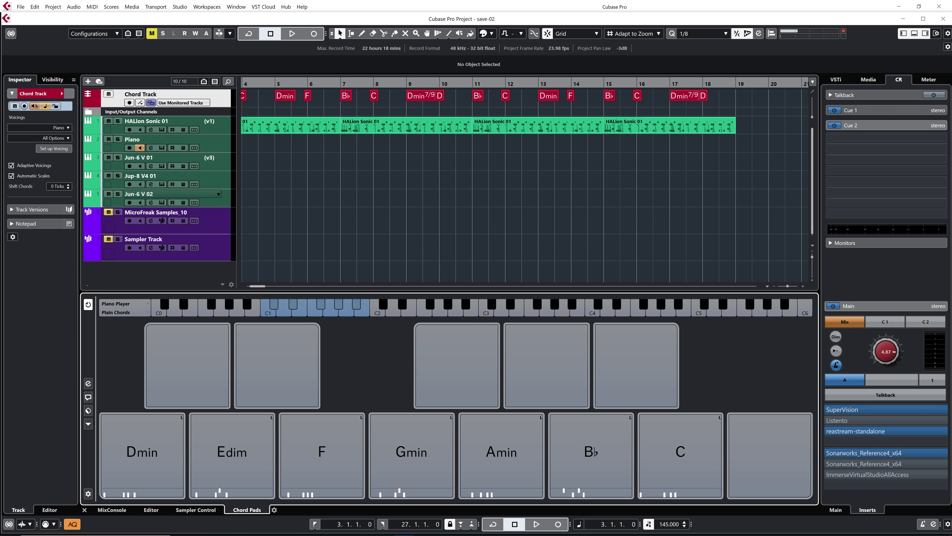
# Step: Draw an empty chord event at bar 19 on the chord track and return to the selection tool
pyautogui.press('8')
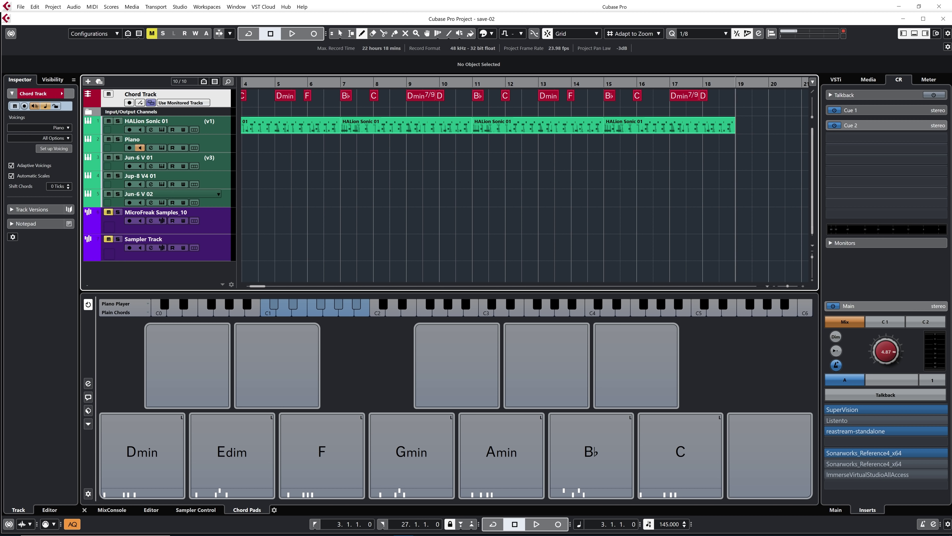
pyautogui.click(738, 95)
pyautogui.press('1')
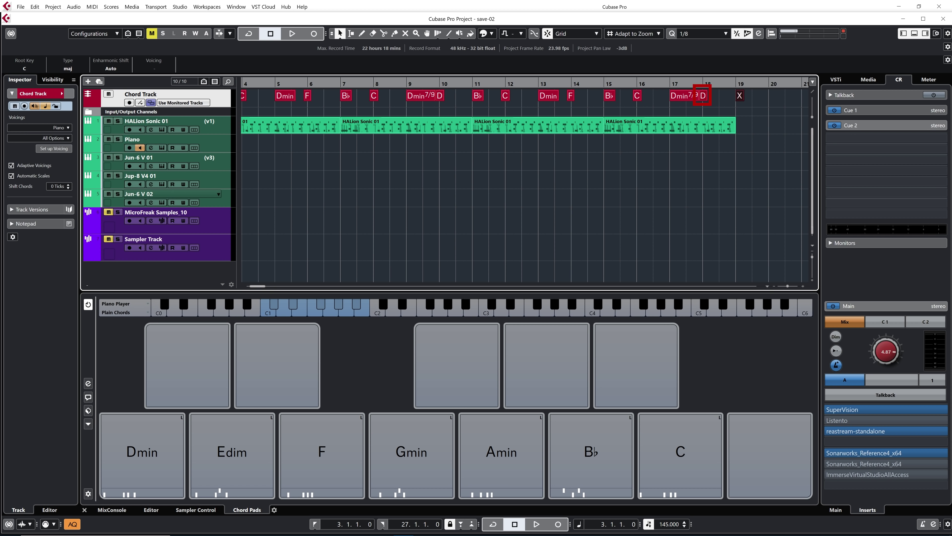
# Step: Open the chord editor on the D chord before bar 18, advance to the bar 19 event, and add a D chord at bar 20
pyautogui.click(703, 95)
pyautogui.doubleClick(703, 95)
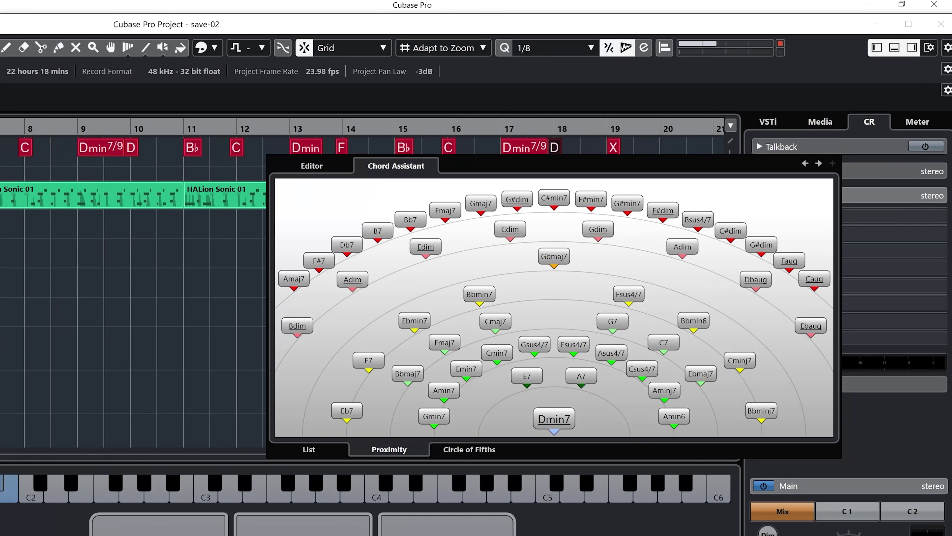
pyautogui.click(311, 165)
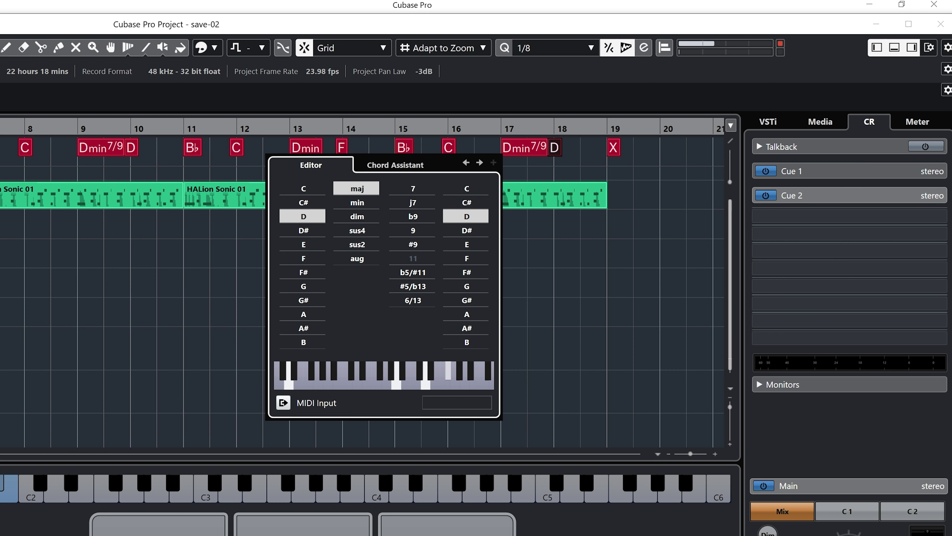
pyautogui.click(480, 162)
pyautogui.click(493, 162)
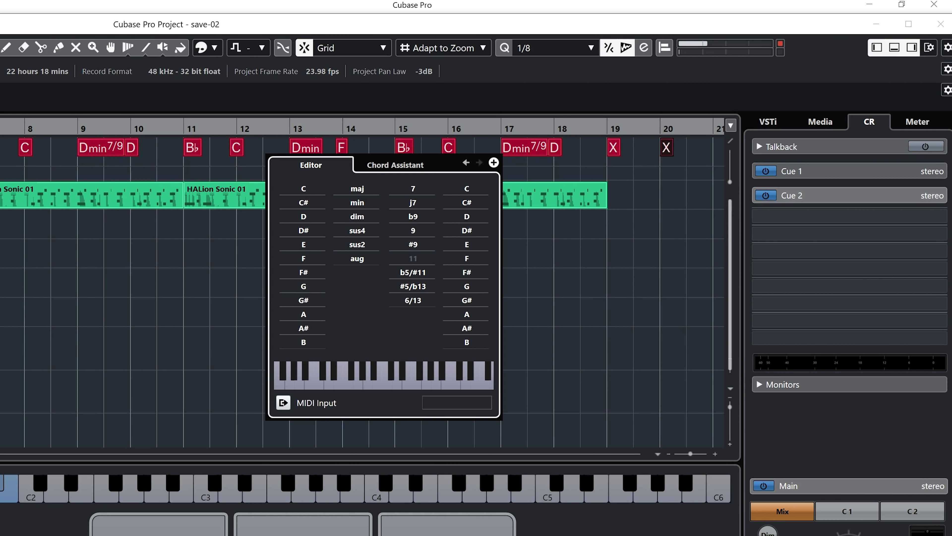
pyautogui.click(303, 216)
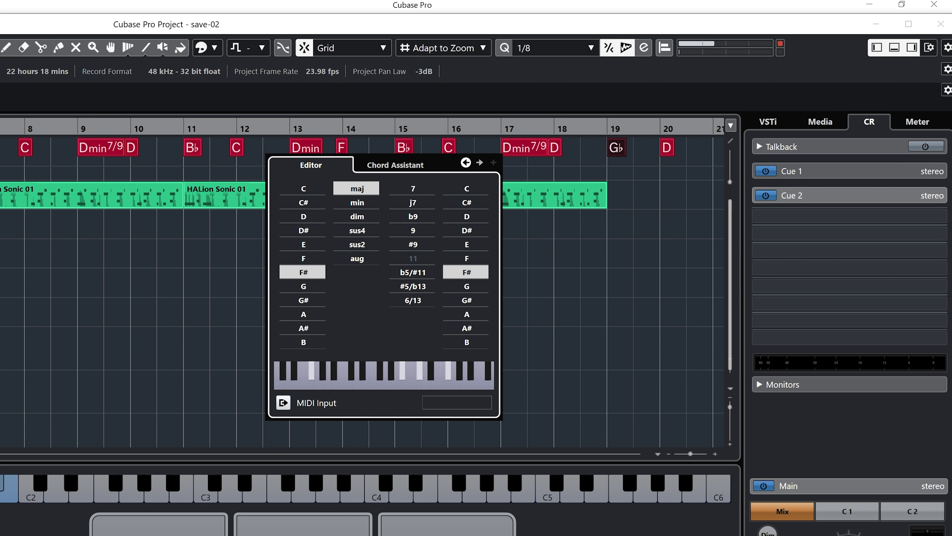
# Step: Step back and forth in the chord editor between the D chord before bar 18 and the bar 19 chord event
pyautogui.click(465, 162)
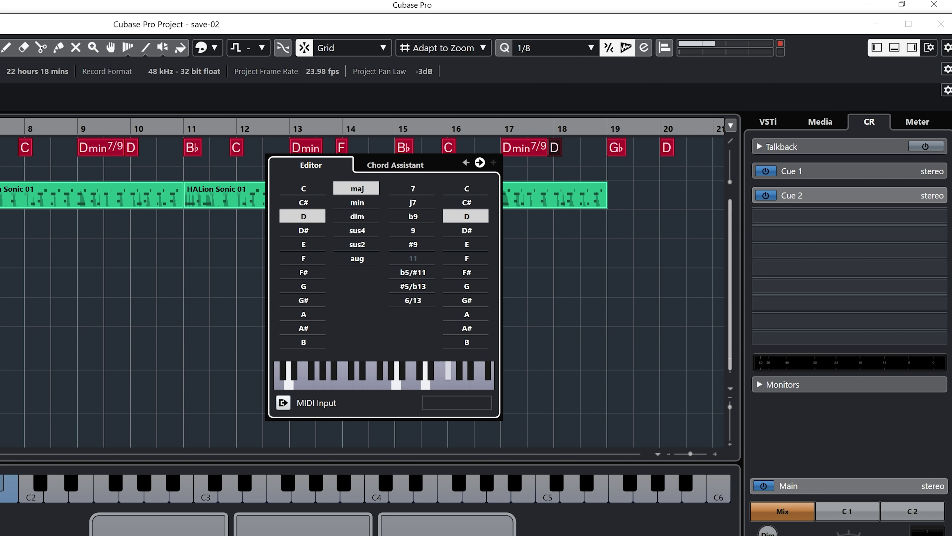
pyautogui.click(479, 162)
pyautogui.click(465, 162)
pyautogui.click(465, 162)
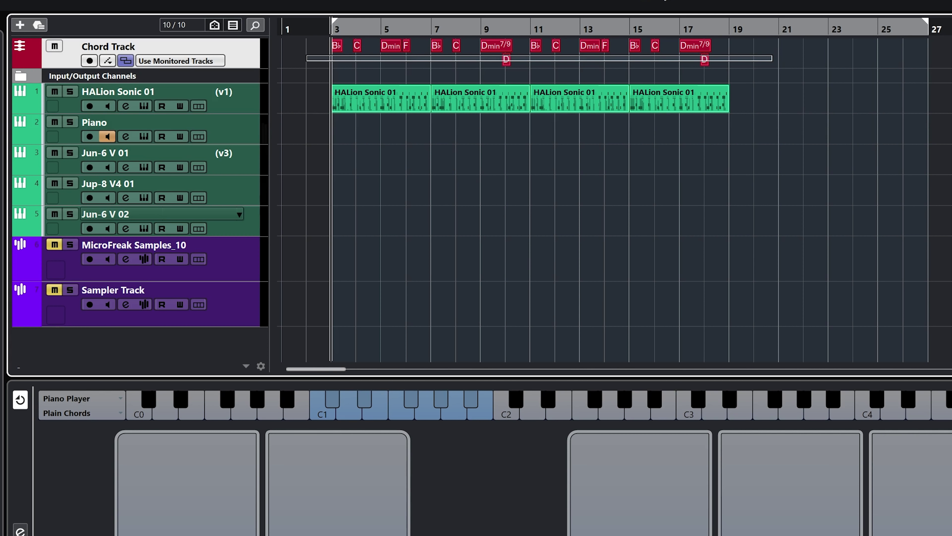
# Step: Convert all chord events from bar 3 onward into MIDI parts on the Piano track, glue them into one part, and disable the track's monitoring
pyautogui.moveTo(772, 56); pyautogui.dragTo(772, 38)
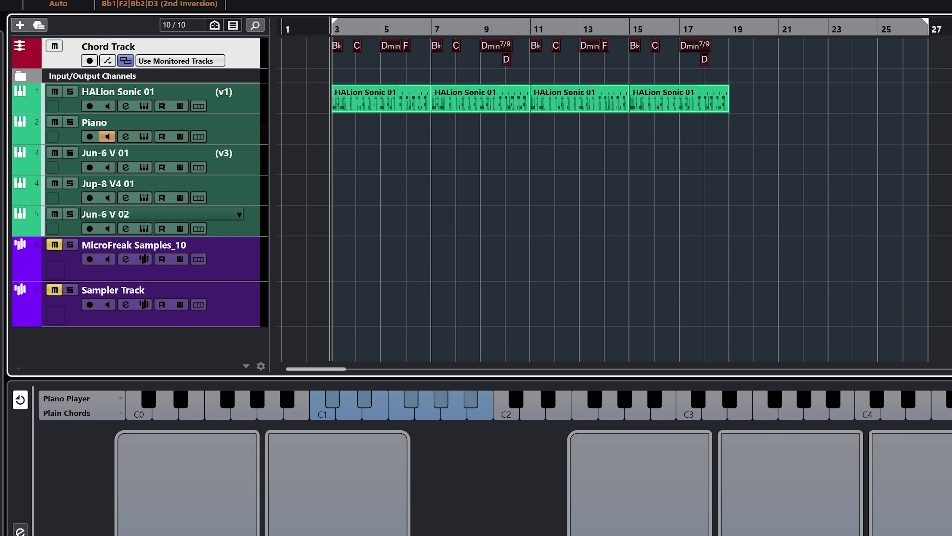
pyautogui.moveTo(337, 45); pyautogui.dragTo(337, 128)
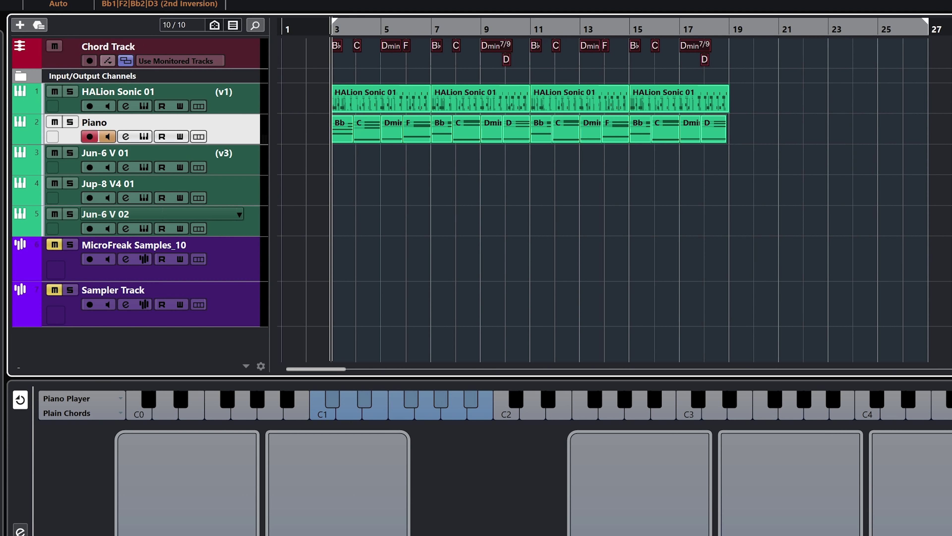
pyautogui.moveTo(809, 183); pyautogui.dragTo(290, 115)
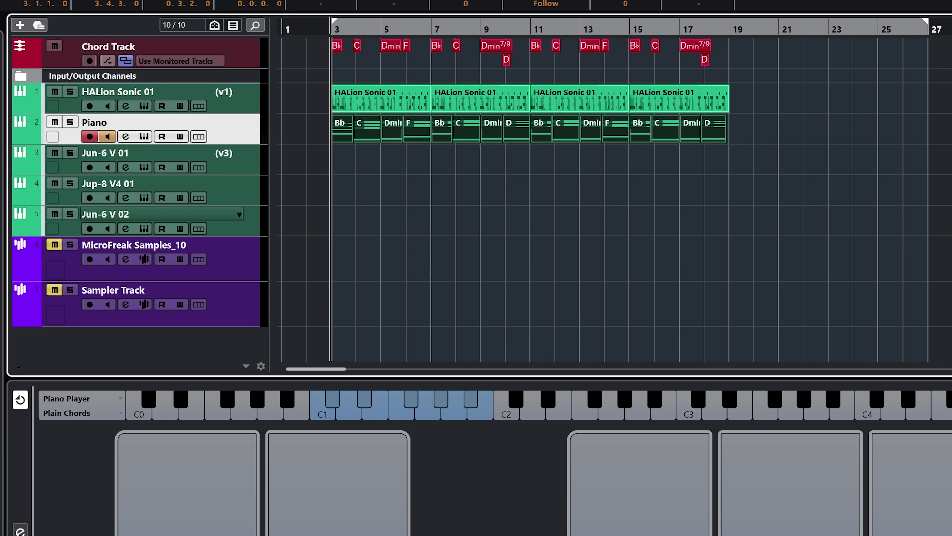
pyautogui.press('g')
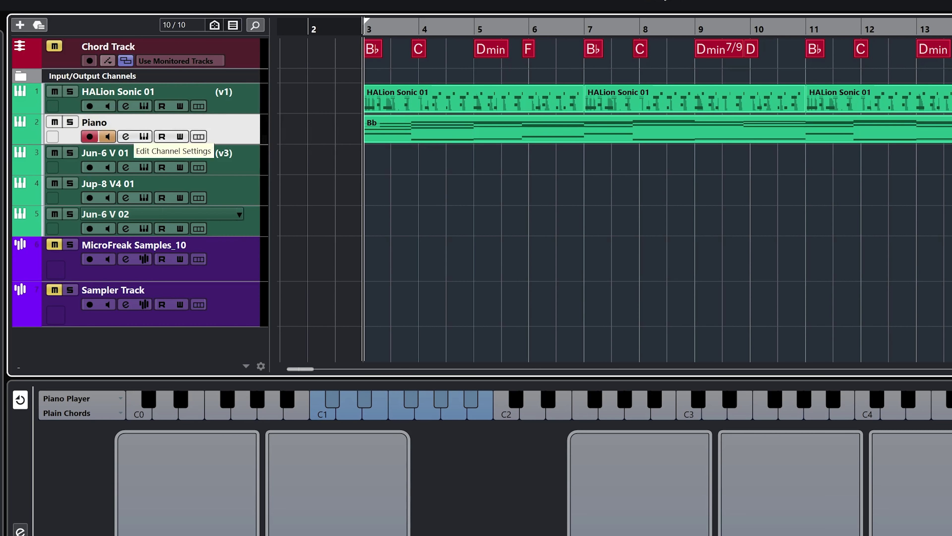
pyautogui.click(108, 137)
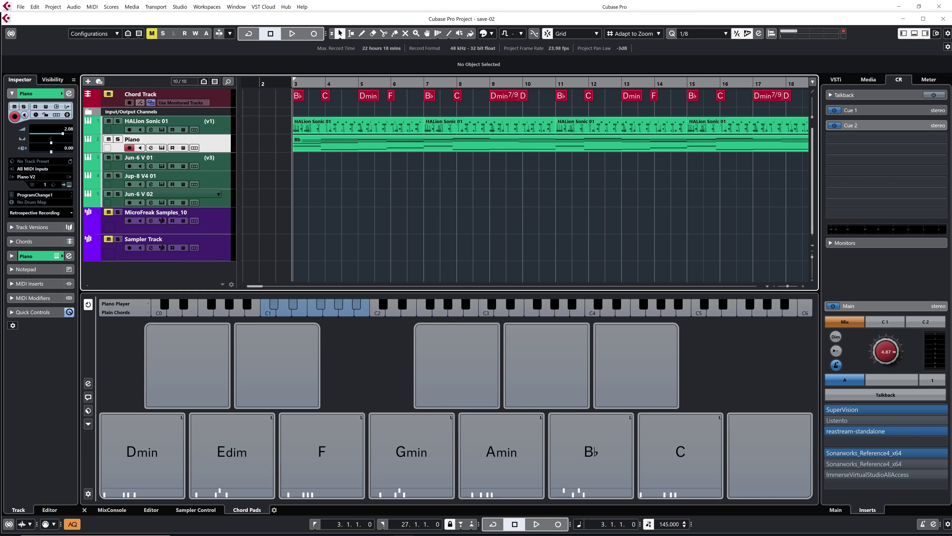
# Step: Open the glued Piano part in the Key Editor and select all notes of the C chord just before bar 4
pyautogui.doubleClick(487, 128)
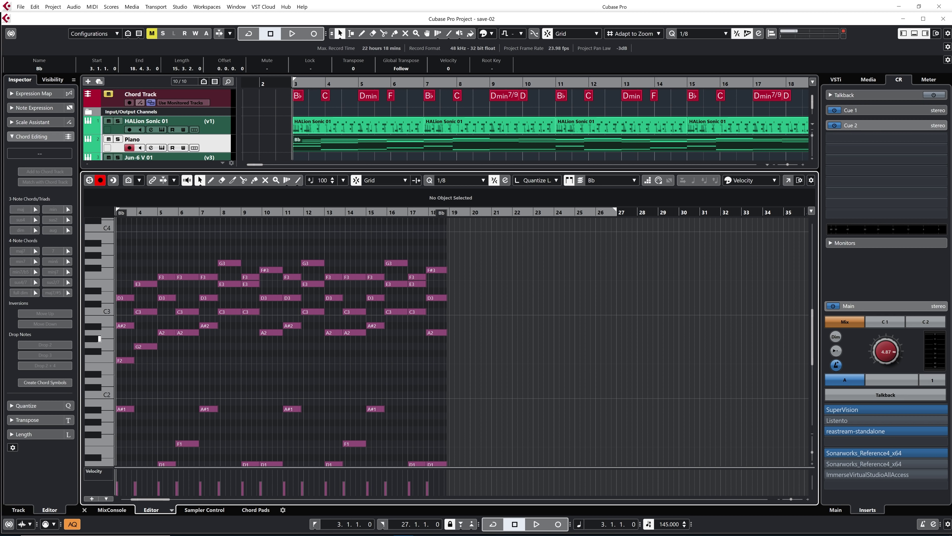
pyautogui.scroll(1, 236, 345)
pyautogui.hscroll(-2, 236, 345)
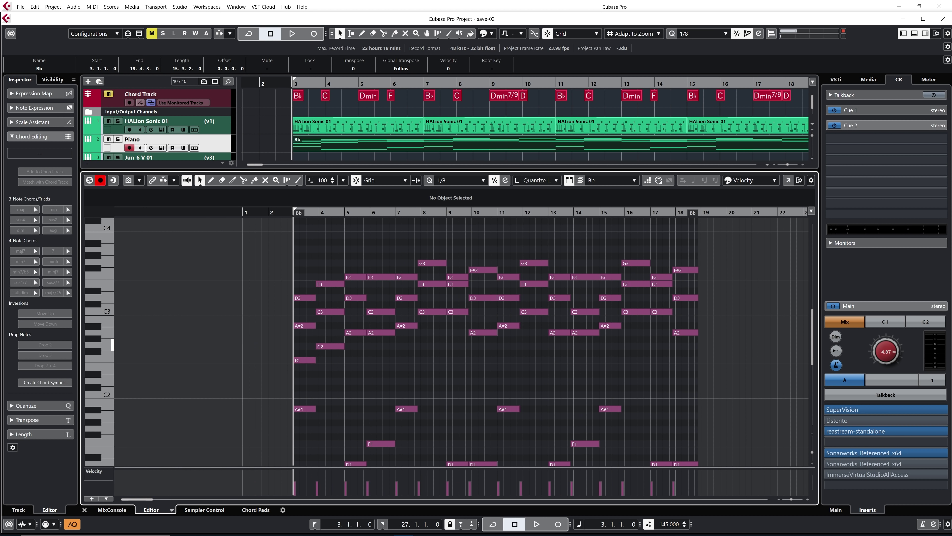
pyautogui.scroll(-3, 462, 390)
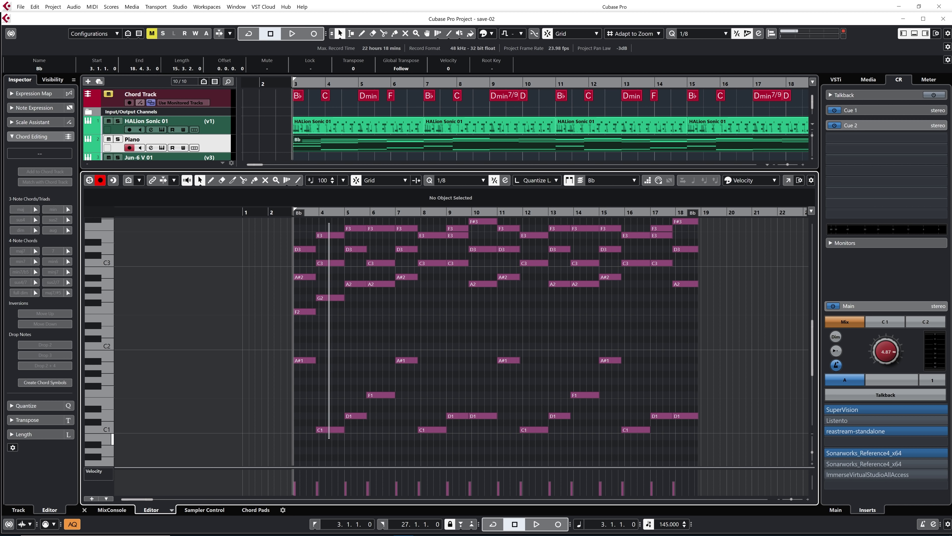
pyautogui.moveTo(329, 438); pyautogui.dragTo(329, 455)
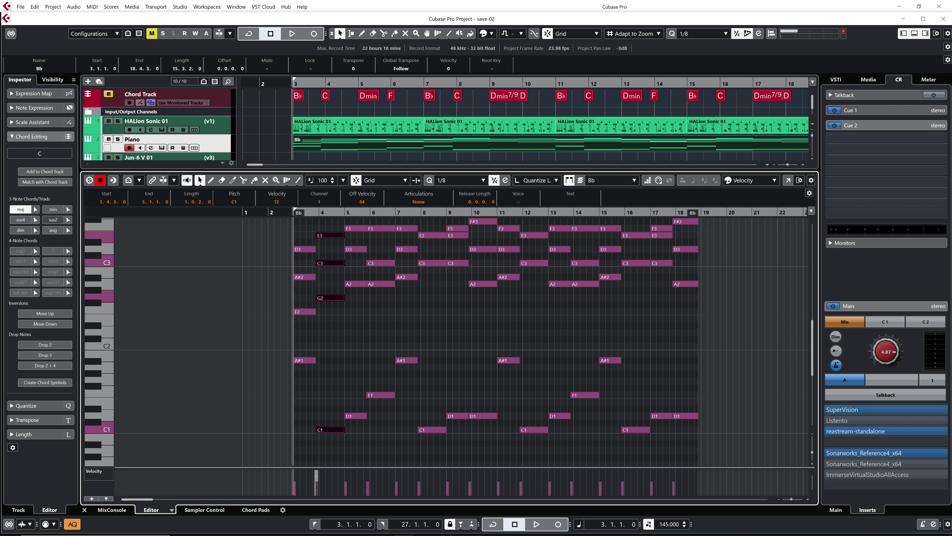
# Step: Try the minor triad on the selected C chord and set it back to major
pyautogui.click(53, 209)
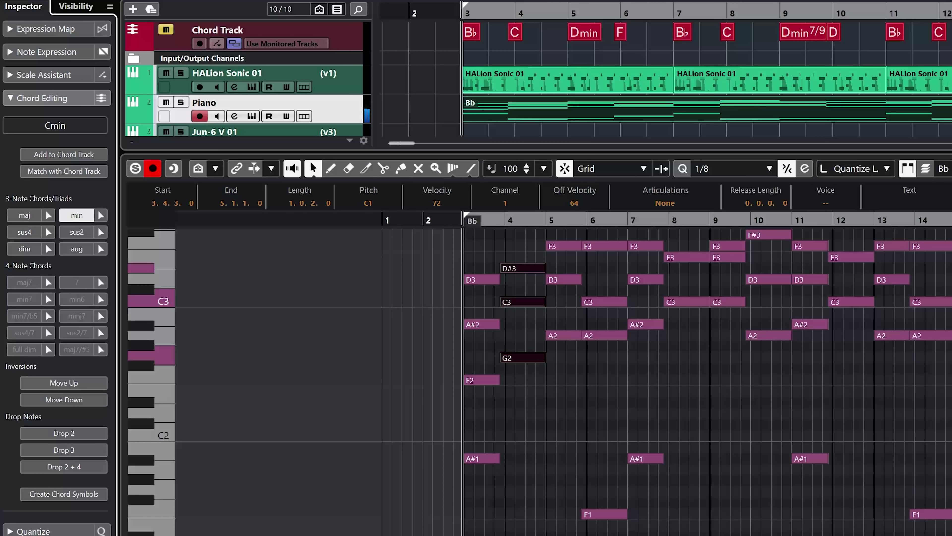
pyautogui.click(24, 215)
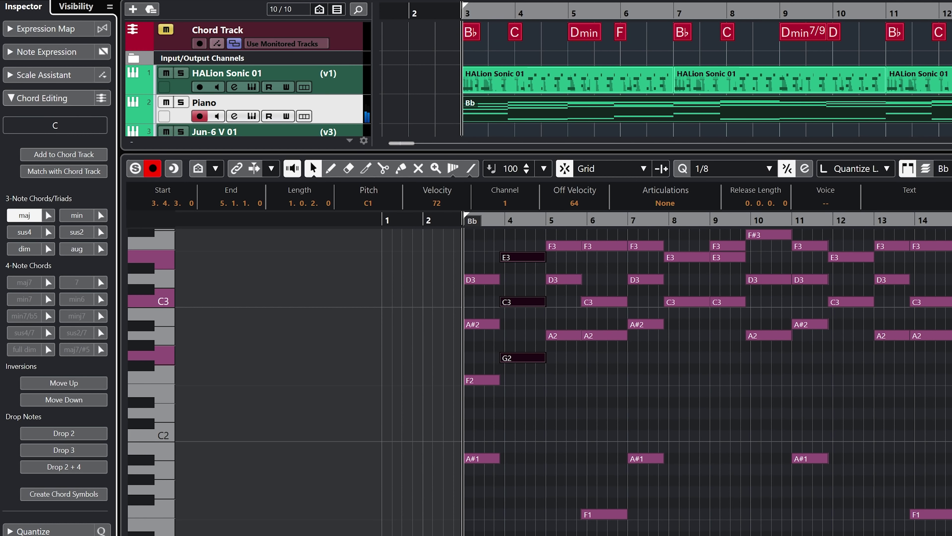
pyautogui.click(11, 98)
pyautogui.click(11, 98)
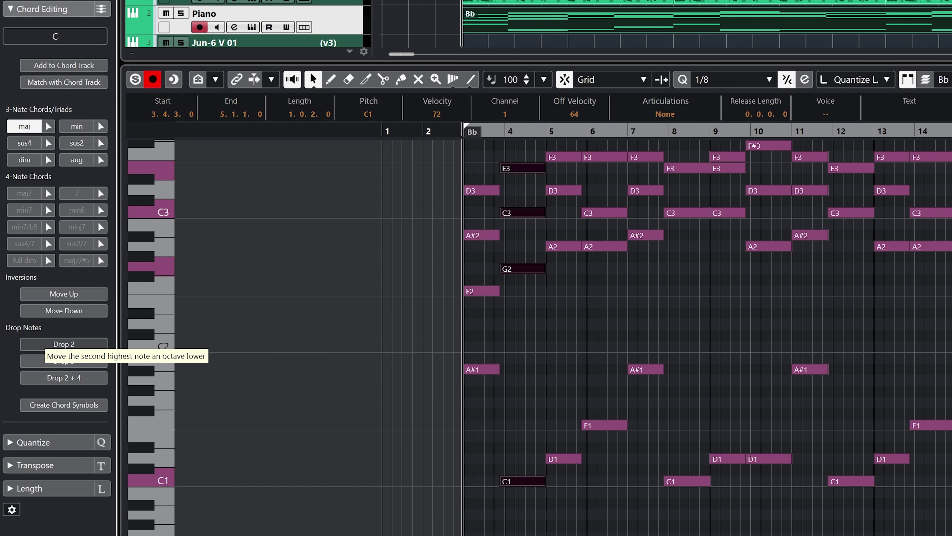
pyautogui.click(11, 9)
pyautogui.click(11, 9)
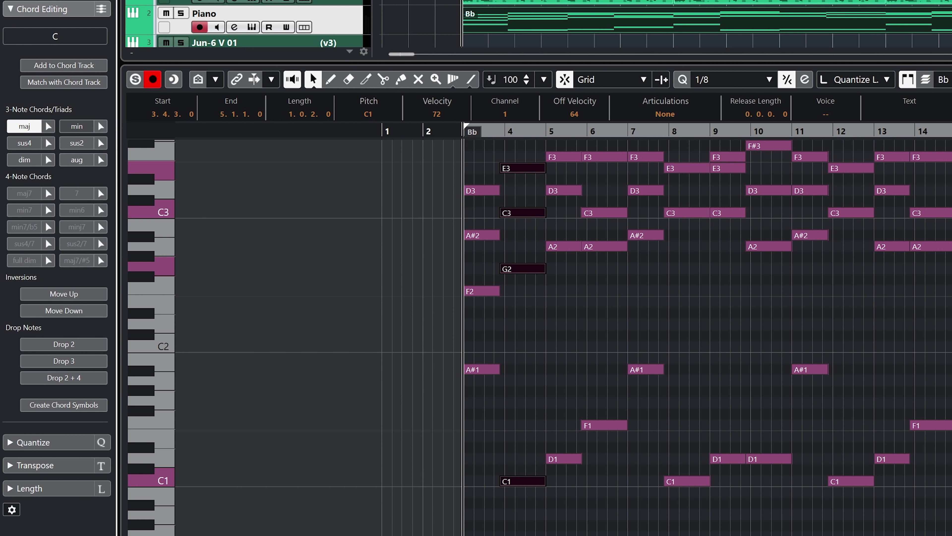
# Step: Try the min, sus2, sus4 and dim triads on the selected C chord, then restore the maj triad
pyautogui.click(77, 126)
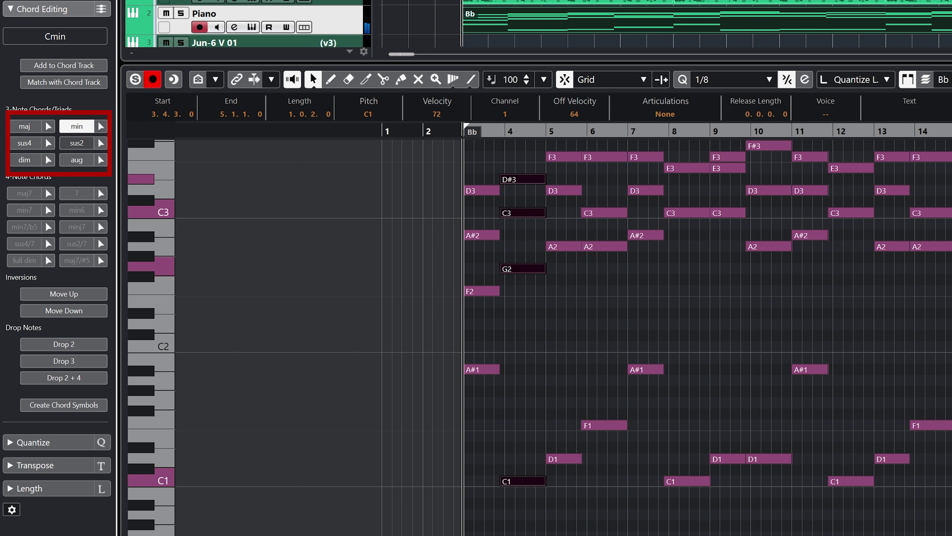
pyautogui.click(76, 142)
pyautogui.click(25, 143)
pyautogui.click(25, 160)
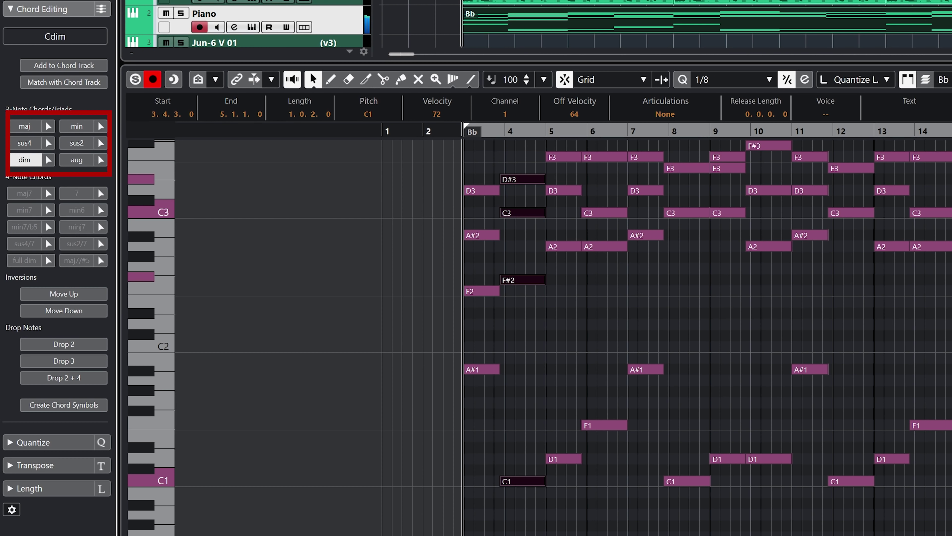
pyautogui.click(24, 126)
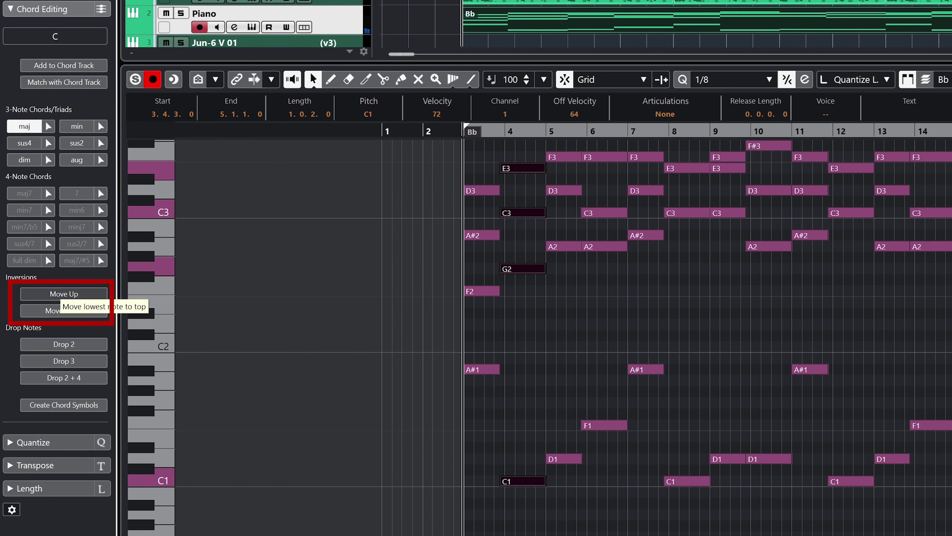
# Step: Move the selected C chord's inversions up and down, ending on a voicing with C2 as its lowest note
pyautogui.click(63, 295)
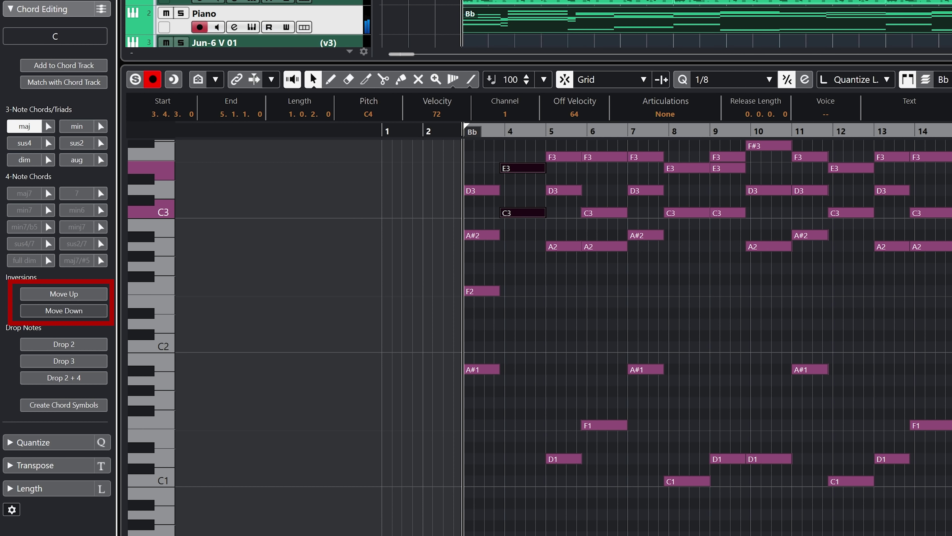
pyautogui.click(63, 311)
pyautogui.click(63, 310)
pyautogui.click(64, 293)
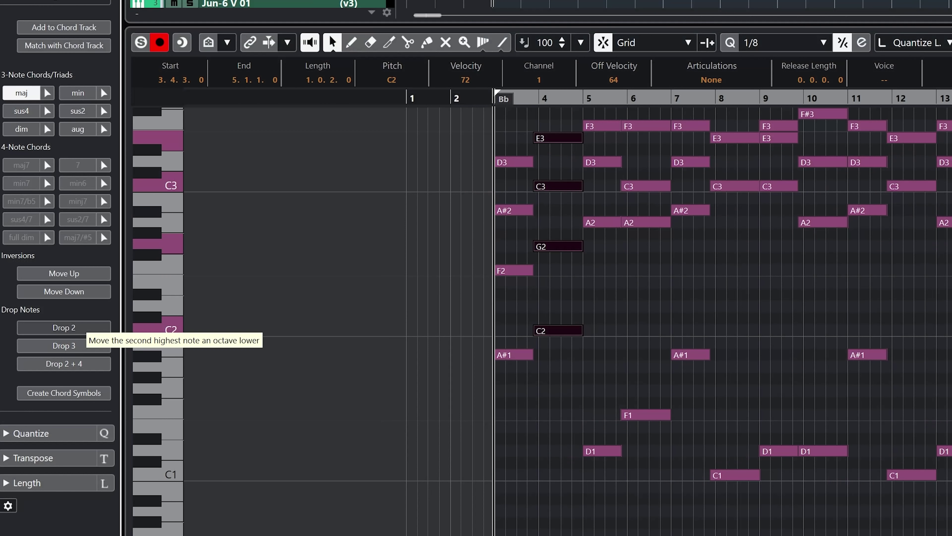
# Step: Try the Drop 2 and Drop 3 voicings on the selected C chord and undo both
pyautogui.click(63, 344)
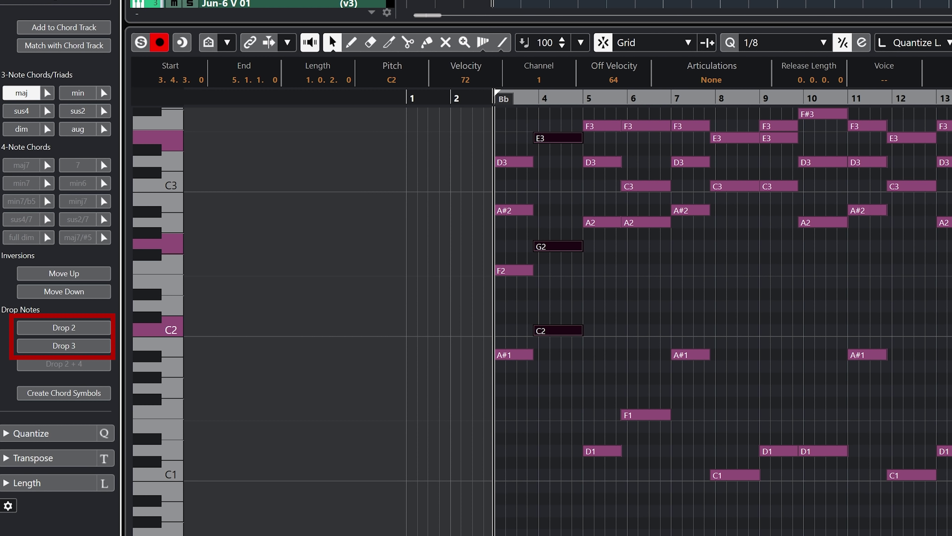
pyautogui.click(64, 345)
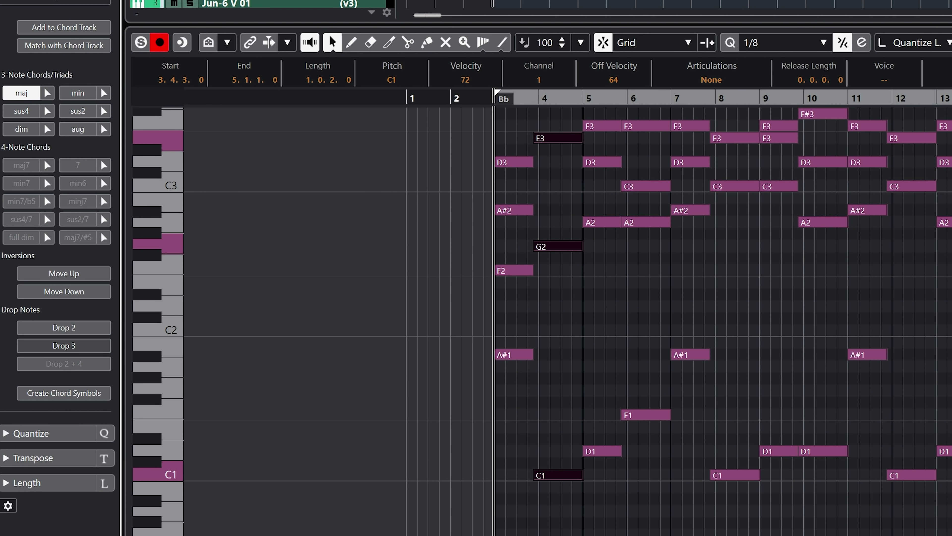
pyautogui.hotkey('ctrl', 'z')
pyautogui.hotkey('ctrl', 'z')
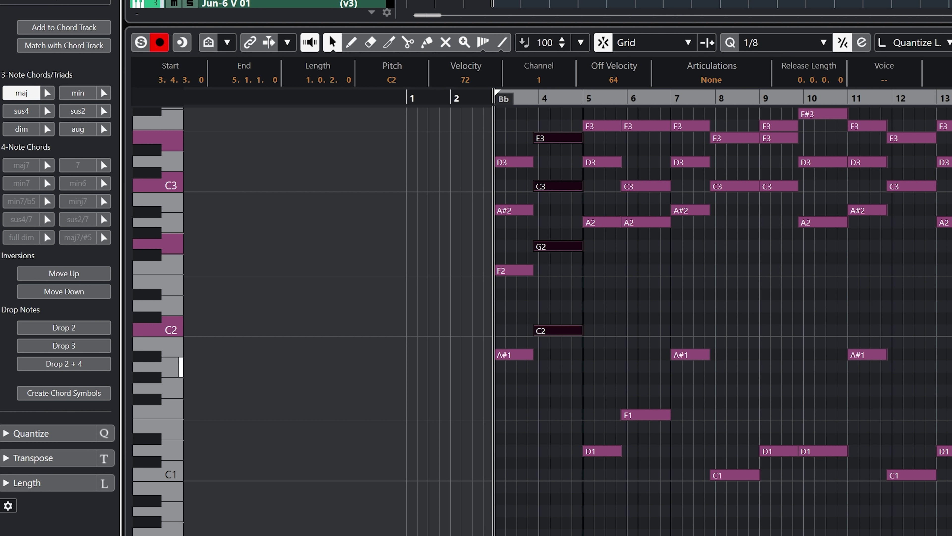
# Step: Deselect the notes and insert short major triads on A at bar 19, B♭ in bar 20 and D at bar 21
pyautogui.hotkey('ctrl', 'shift', 'a')
pyautogui.press('g')
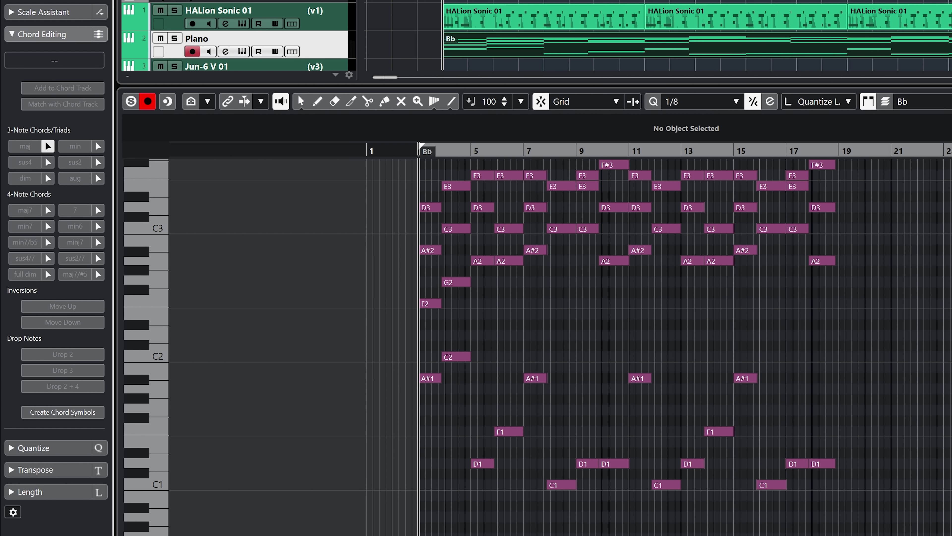
pyautogui.scroll(5, 835, 270)
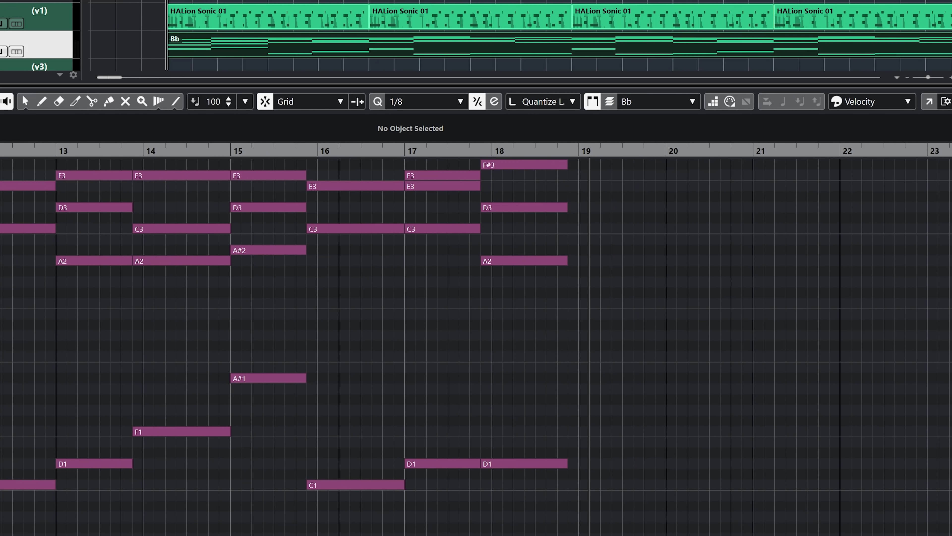
pyautogui.click(589, 260)
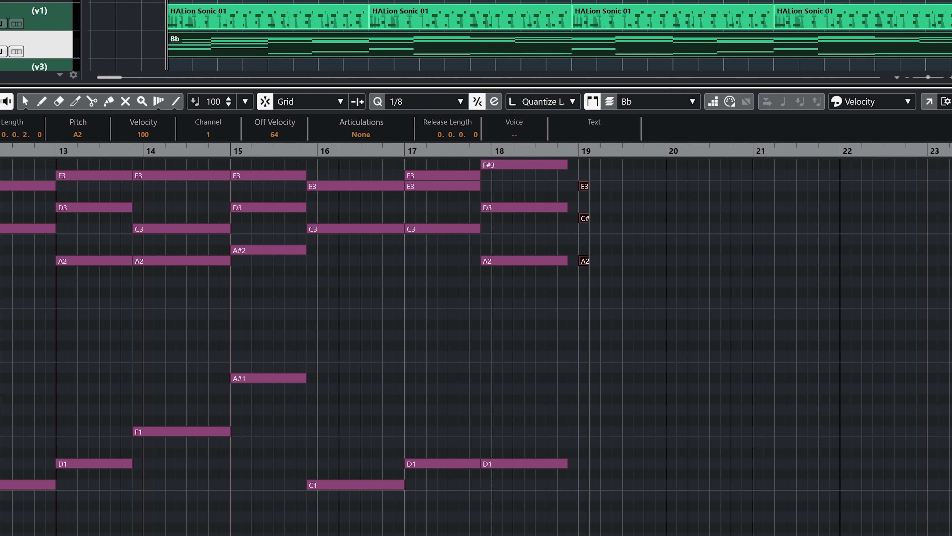
pyautogui.hotkey('ctrl', 'z')
pyautogui.hotkey('ctrl', 'shift', 'z')
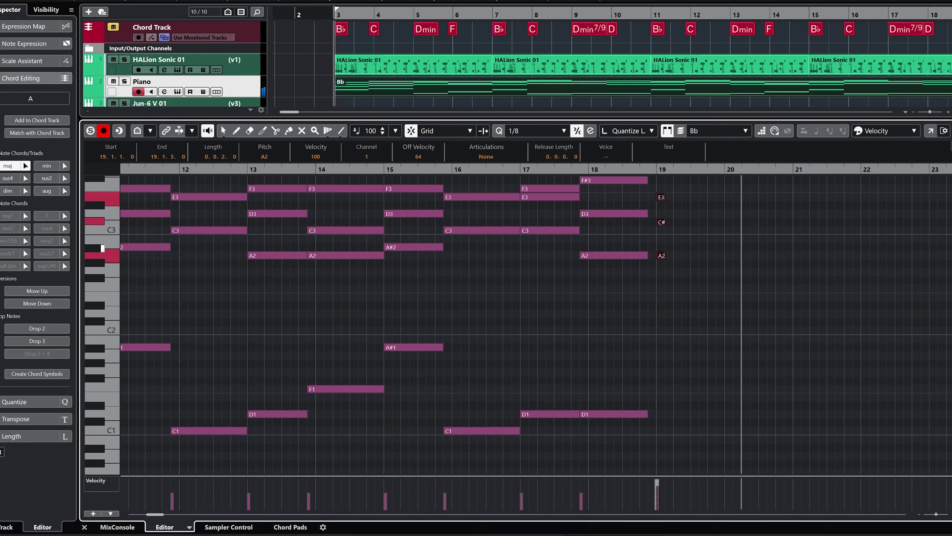
pyautogui.click(692, 250)
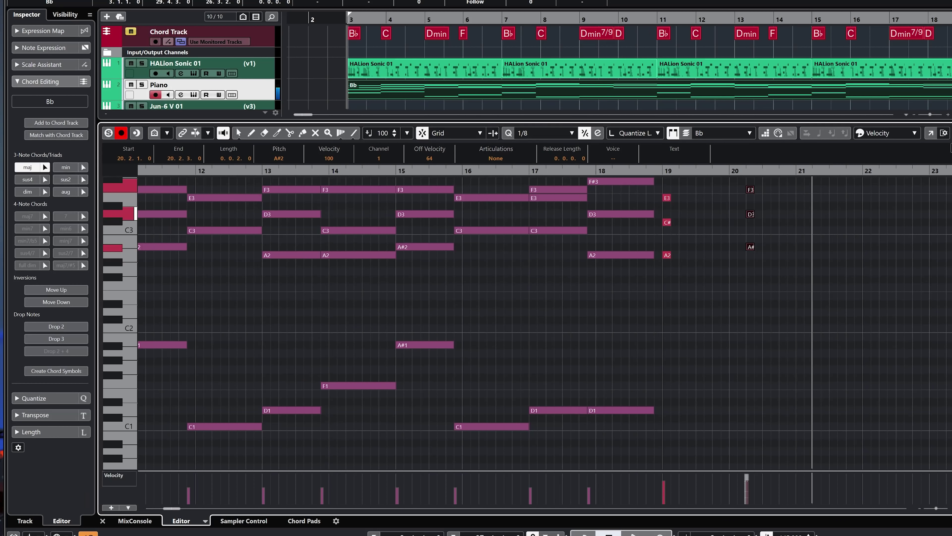
pyautogui.click(769, 207)
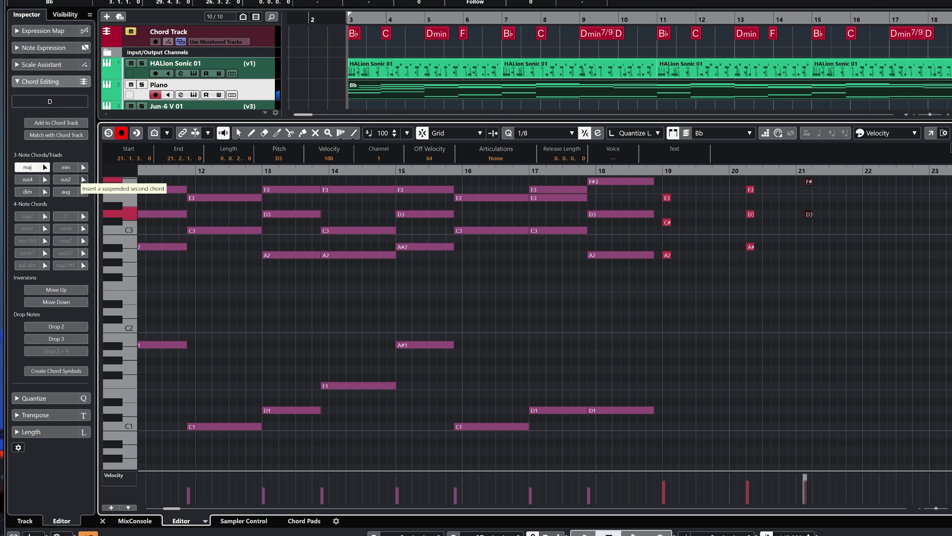
# Step: Insert short sus2 chords on F in bar 21 and at bar 22, and on B♭ in bar 22
pyautogui.click(65, 179)
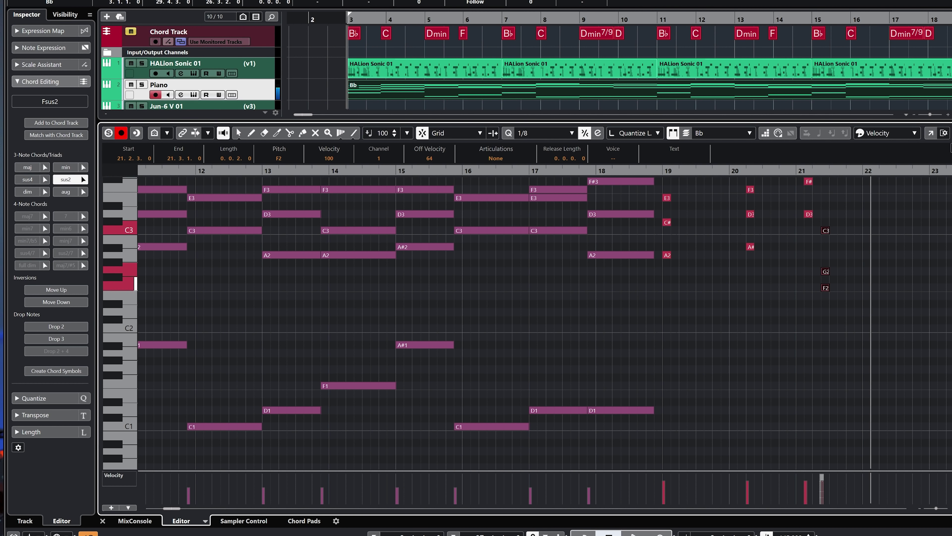
pyautogui.click(65, 180)
pyautogui.click(895, 247)
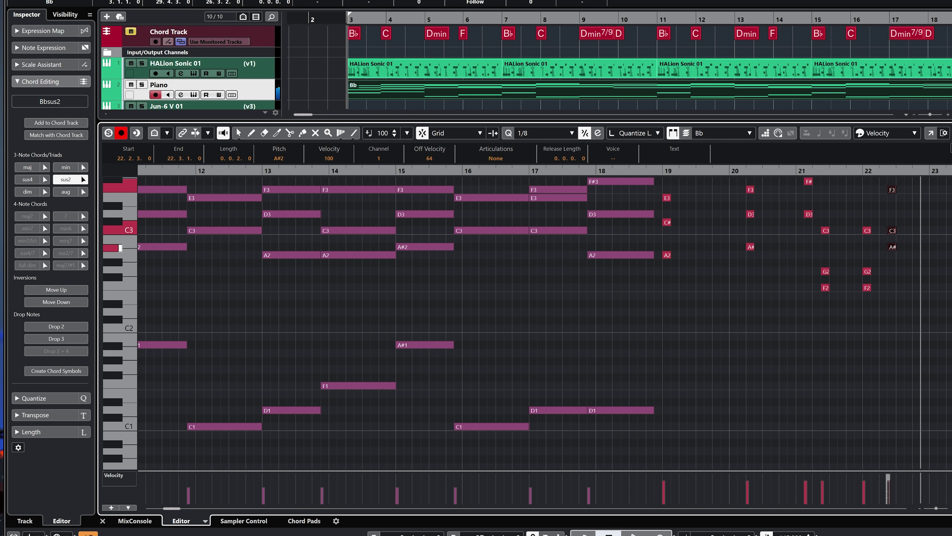
pyautogui.click(920, 247)
# Step: Undo all the major and sus2 chords inserted after bar 19
pyautogui.press('space')
pyautogui.hotkey('ctrl', 'z')
pyautogui.hotkey('ctrl', 'z')
pyautogui.hotkey('ctrl', 'z')
pyautogui.hotkey('ctrl', 'z')
pyautogui.hotkey('ctrl', 'z')
pyautogui.hotkey('ctrl', 'z')
pyautogui.hotkey('ctrl', 'z')
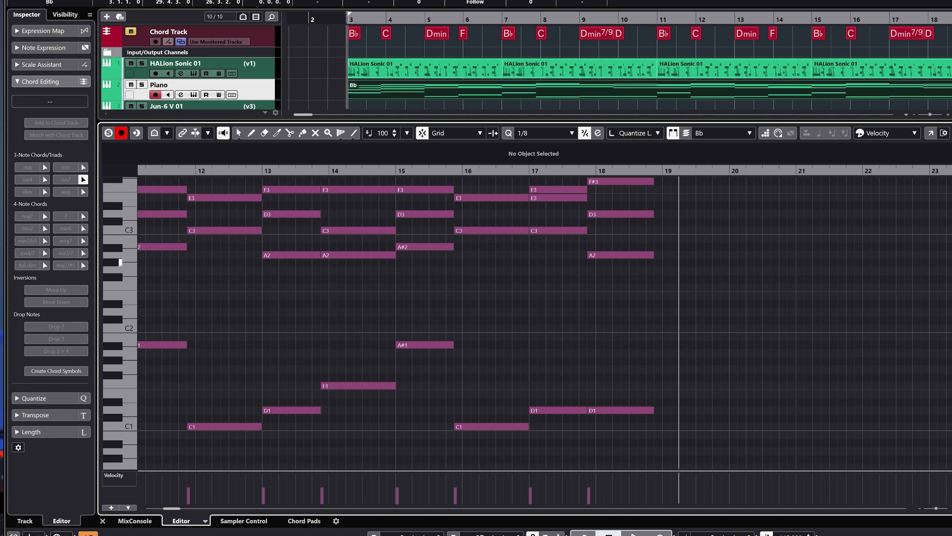
# Step: Try drawing longer sus2 chords after bar 19, starting with an A♭sus2 into bar 20, and undo them
pyautogui.moveTo(679, 263); pyautogui.dragTo(771, 263)
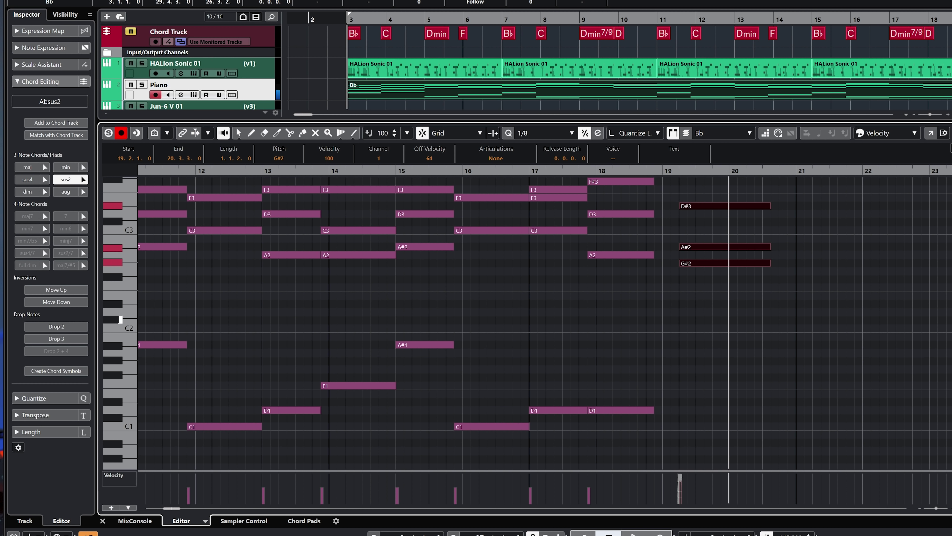
pyautogui.moveTo(771, 344); pyautogui.dragTo(903, 344)
pyautogui.hotkey('ctrl', 'z')
pyautogui.hotkey('ctrl', 'z')
pyautogui.hotkey('ctrl', 'z')
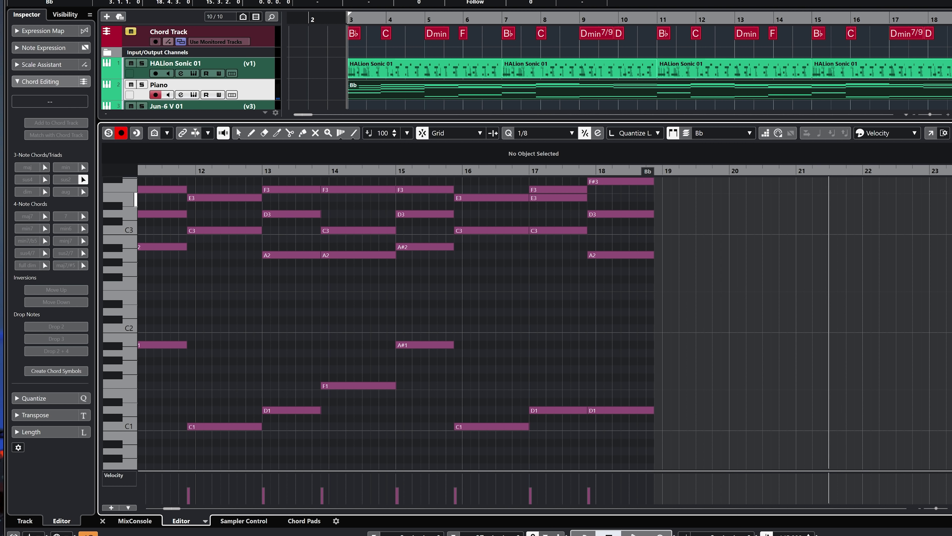
pyautogui.press('g')
pyautogui.press('g')
pyautogui.press('g')
pyautogui.press('g')
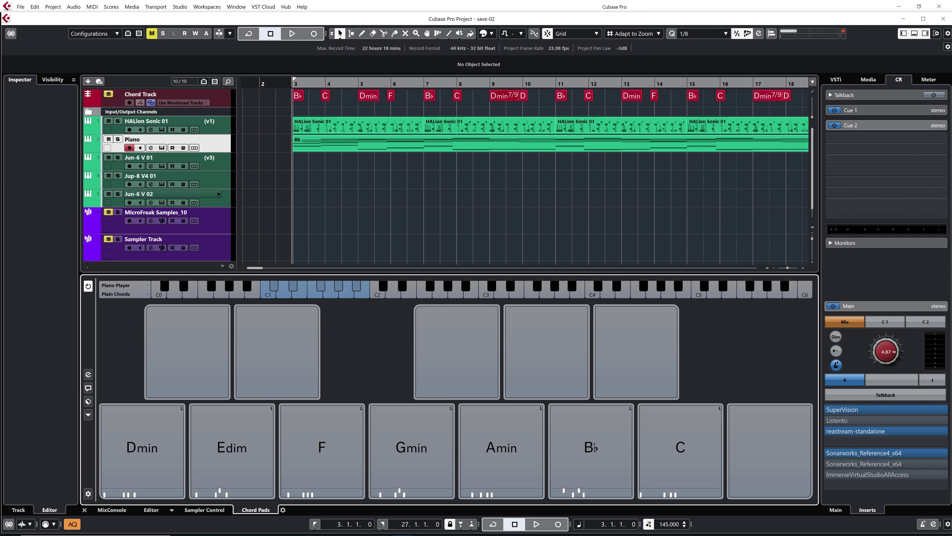
# Step: Assign the Dmin7/9 and D chords in bars 9 and 10 of the chord track to the first two empty upper chord pads
pyautogui.moveTo(504, 95); pyautogui.dragTo(187, 350)
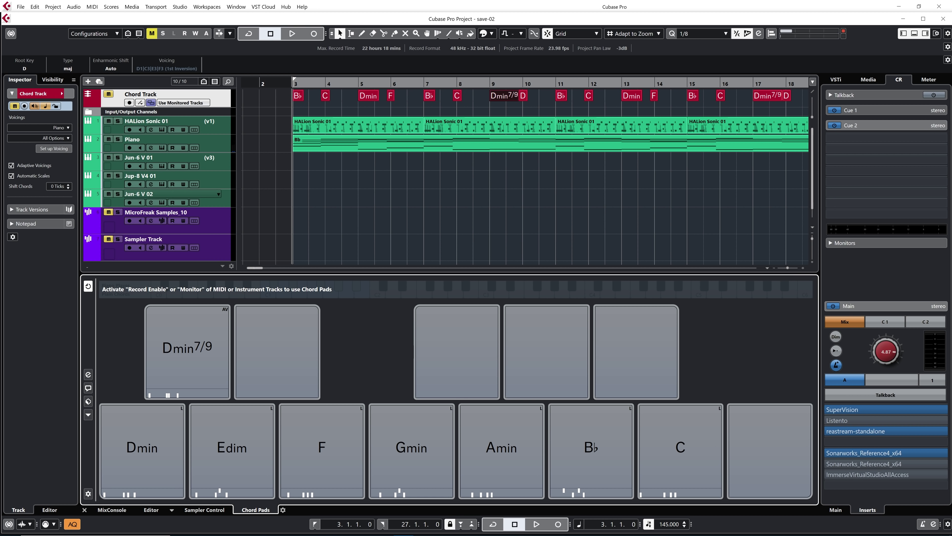
pyautogui.moveTo(523, 95); pyautogui.dragTo(277, 351)
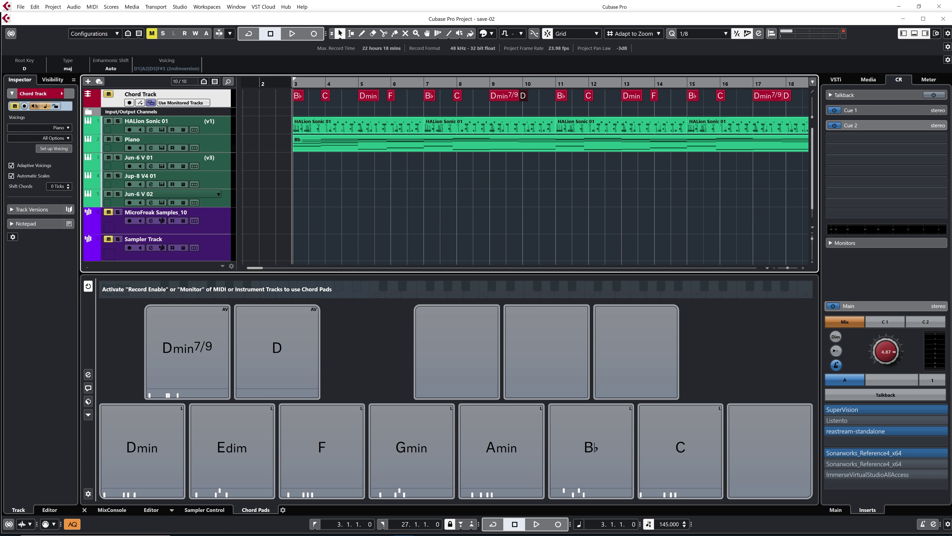
# Step: Enable monitoring on the Piano track and audition the Dmin7/9, D, Dmin and Edim chord pads
pyautogui.click(169, 139)
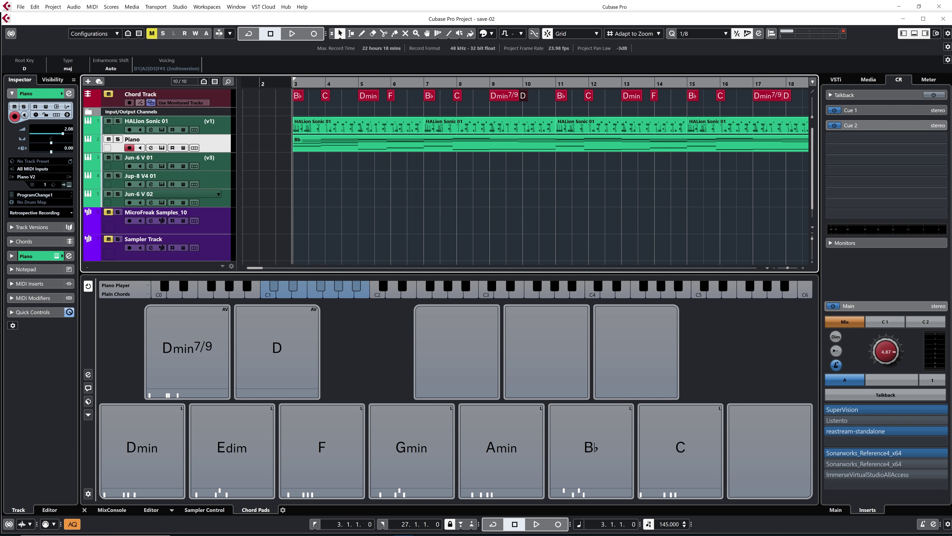
pyautogui.click(140, 147)
pyautogui.click(226, 354)
pyautogui.click(277, 353)
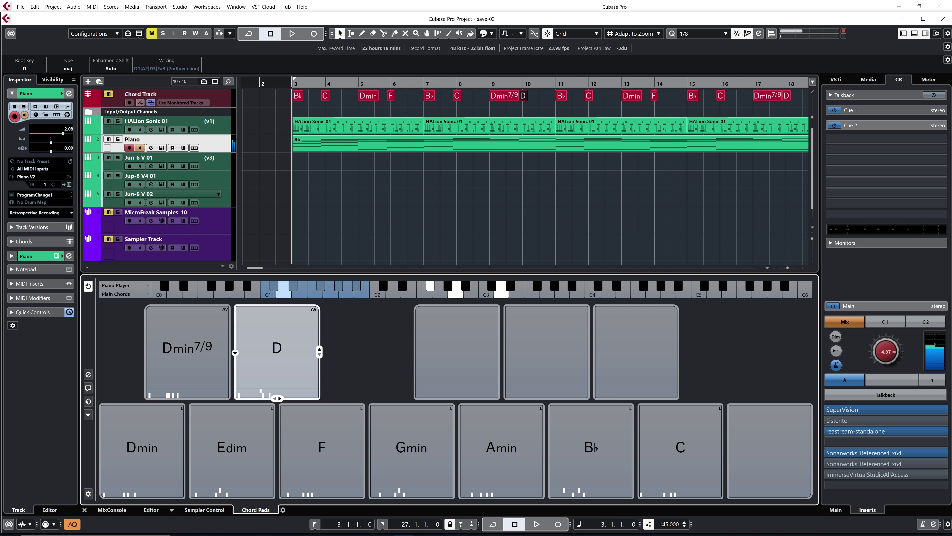
pyautogui.click(142, 447)
pyautogui.click(232, 447)
# Step: Assign a G chord to the empty upper chord pad above Gmin and Amin using the Chord Editor
pyautogui.moveTo(414, 353)
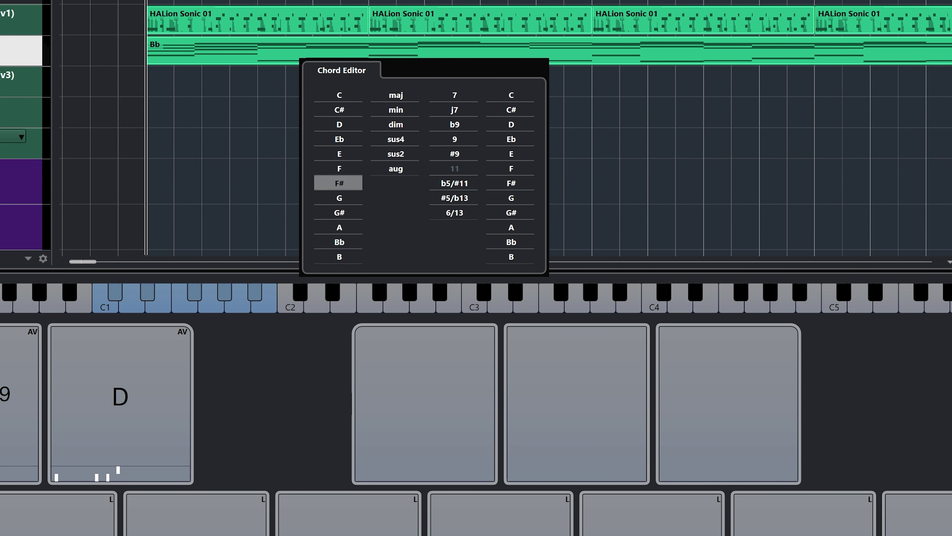
pyautogui.click(338, 198)
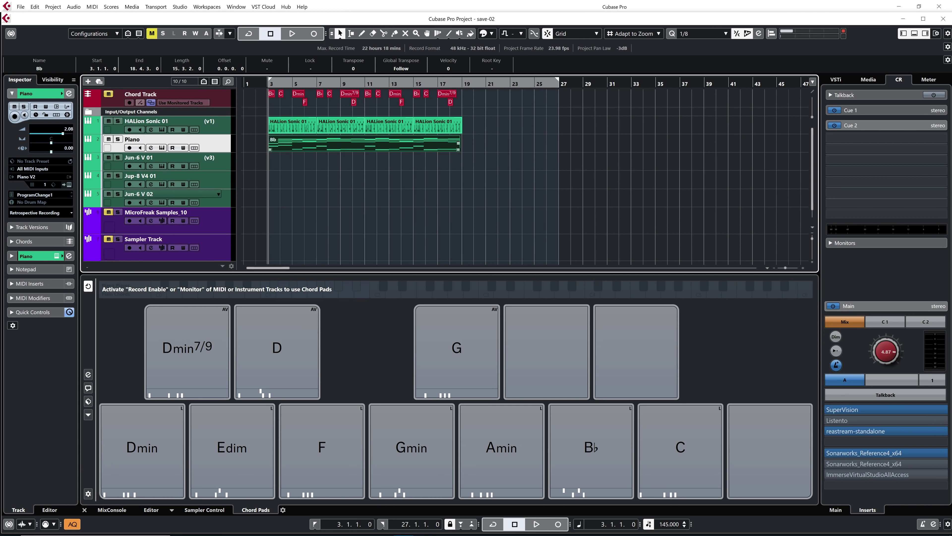
# Step: Move the chord part from the Piano track to Jun-6 V 01 and play it back through Analog Lab V
pyautogui.moveTo(295, 142); pyautogui.dragTo(296, 161)
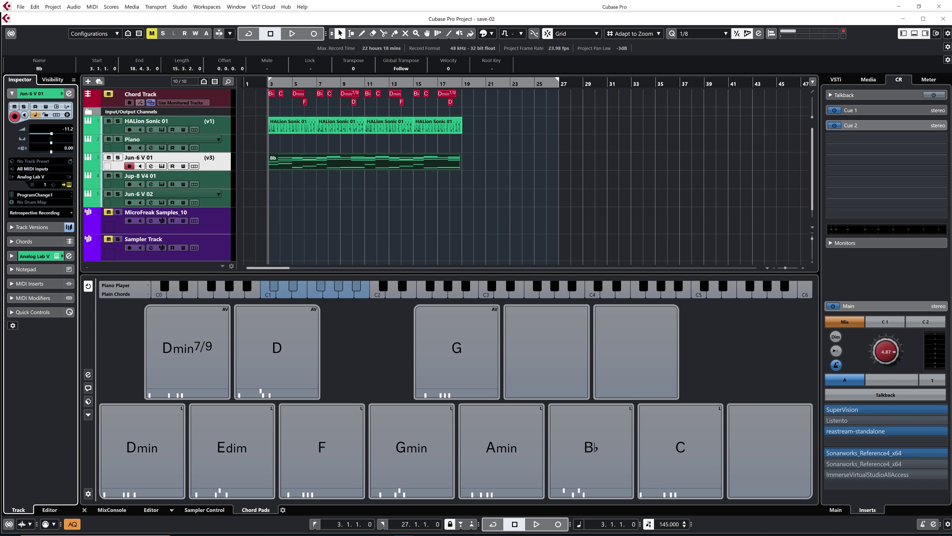
pyautogui.click(162, 166)
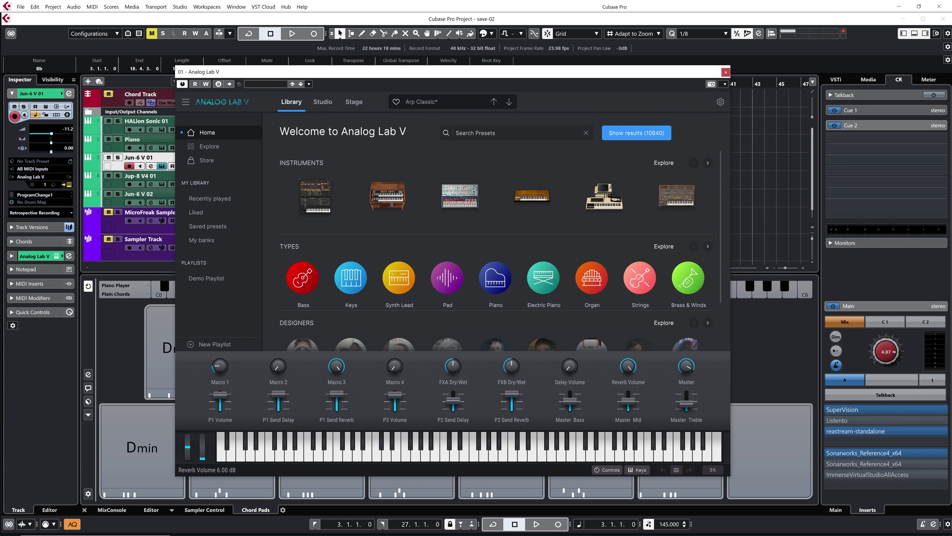
pyautogui.press('space')
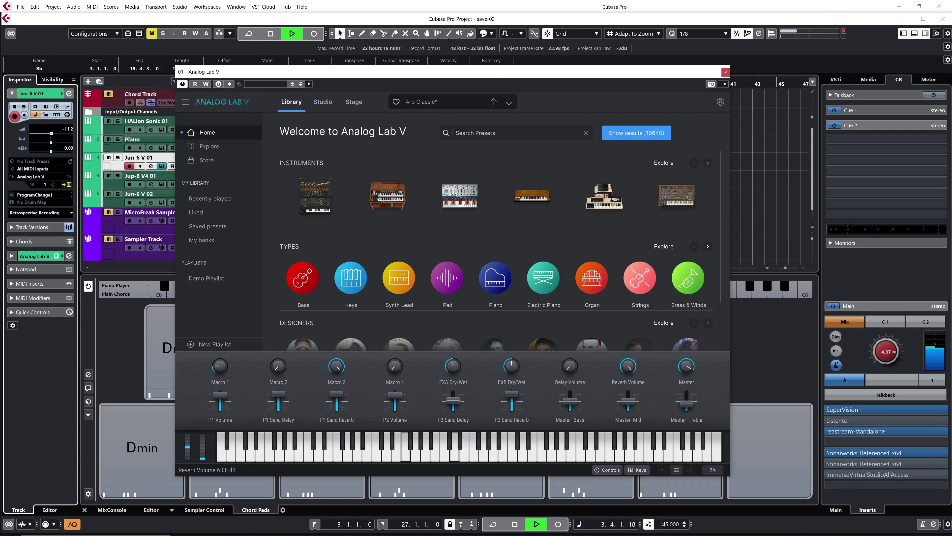
pyautogui.hotkey('ctrl', 'w')
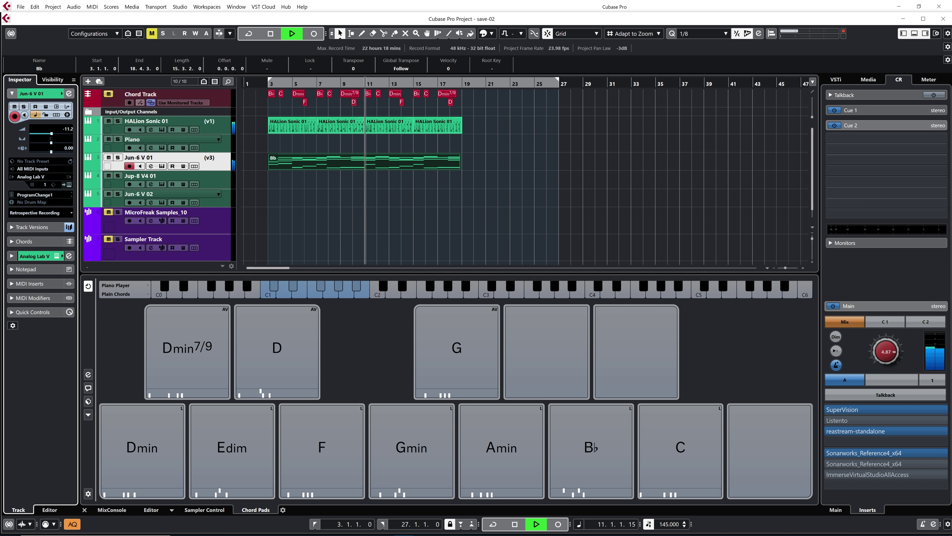
pyautogui.press('space')
# Step: Copy the chord part from the Jun-6 V 01 track to the Jun-6 V 02 track at bar 3
pyautogui.click(298, 180)
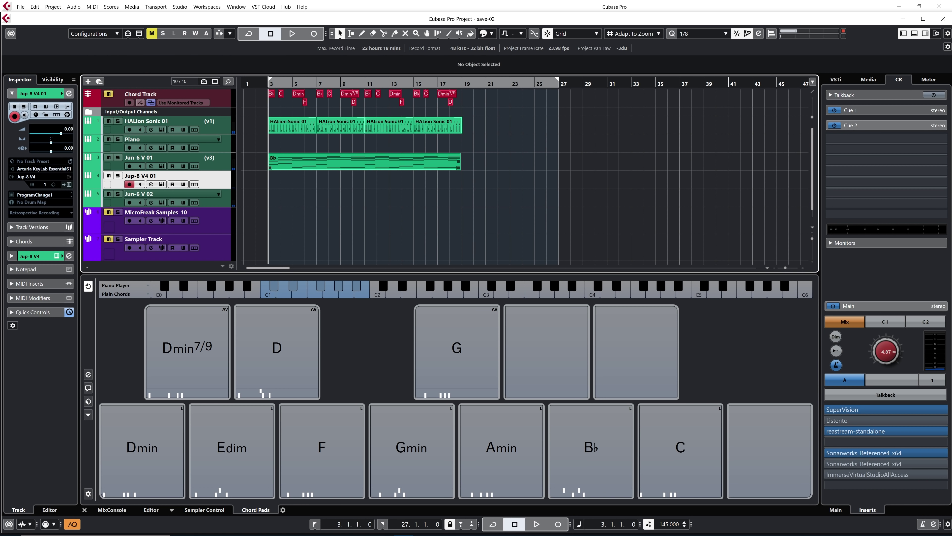
pyautogui.click(298, 161)
pyautogui.moveTo(298, 161); pyautogui.dragTo(298, 196)
# Step: Play the layered chord parts while viewing the Mini V3 instrument and its arpeggiator settings on Jun-6 V 02
pyautogui.press('space')
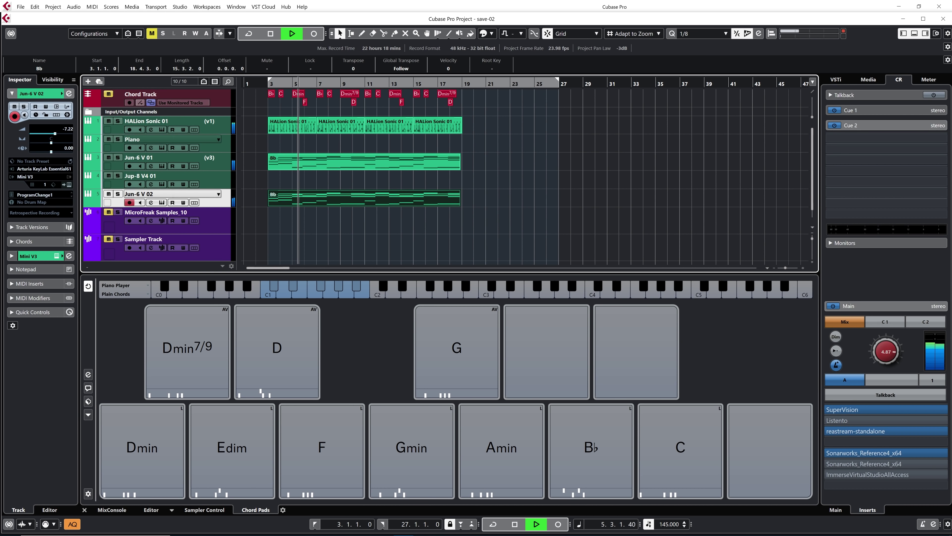
pyautogui.press('e')
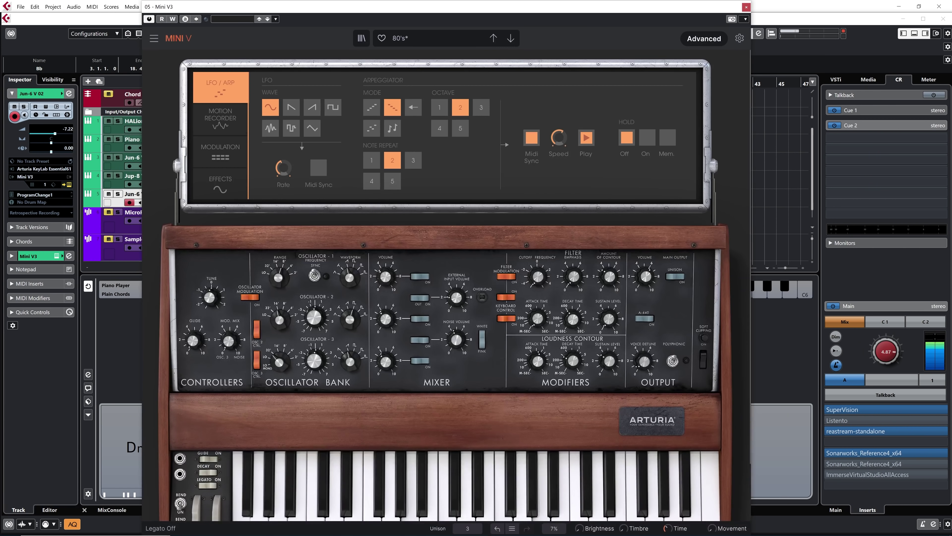
pyautogui.scroll(-3, 446, 285)
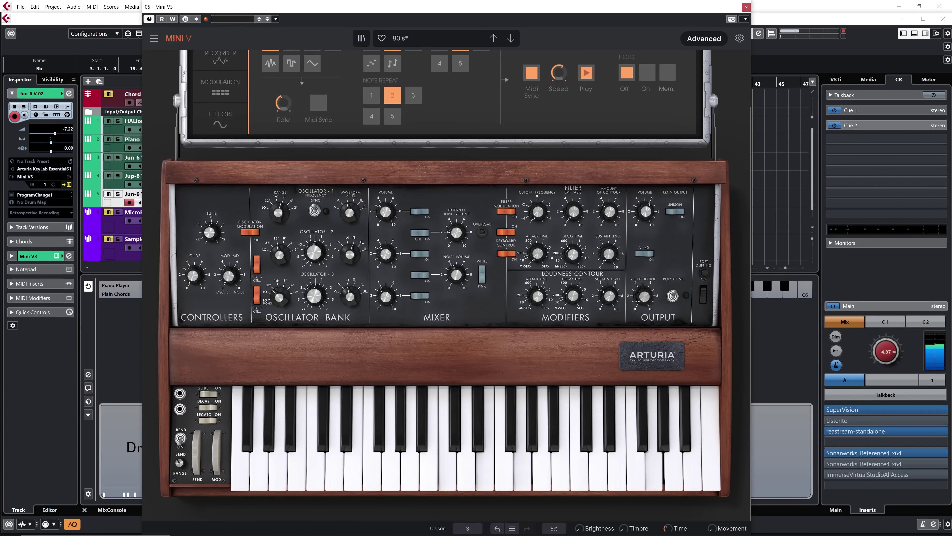
pyautogui.scroll(3, 447, 285)
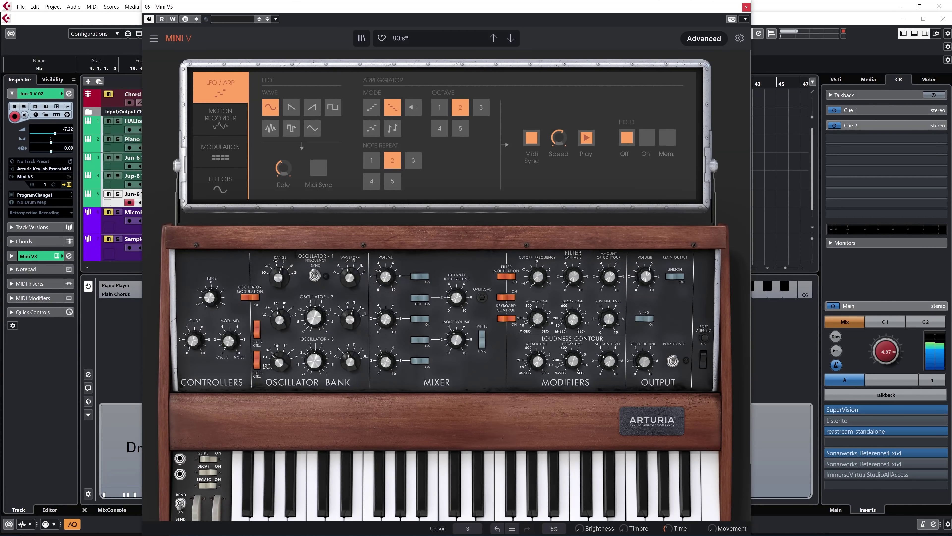
pyautogui.press('e')
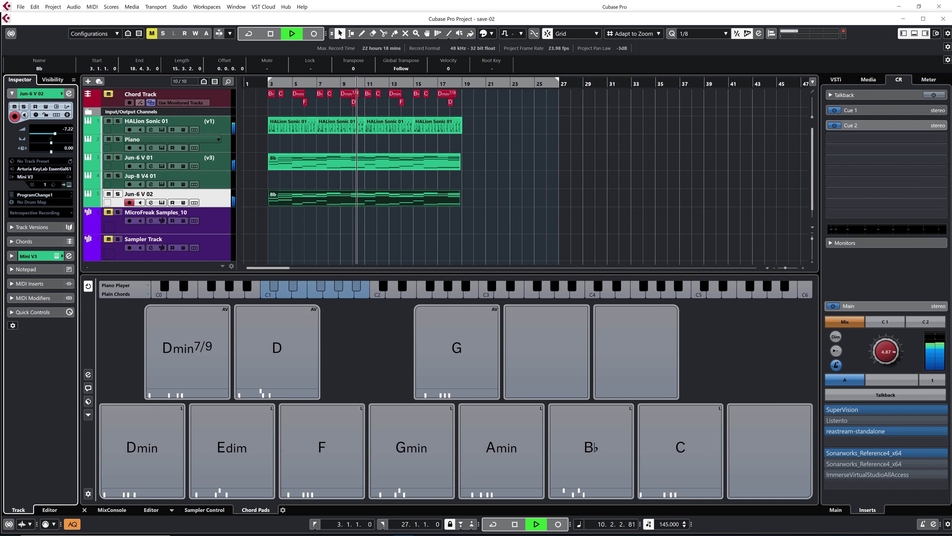
pyautogui.press('space')
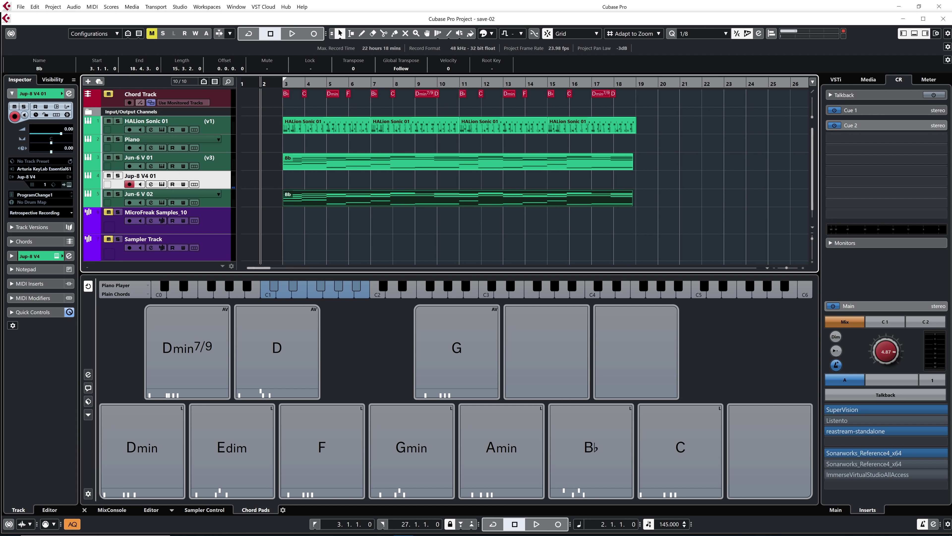